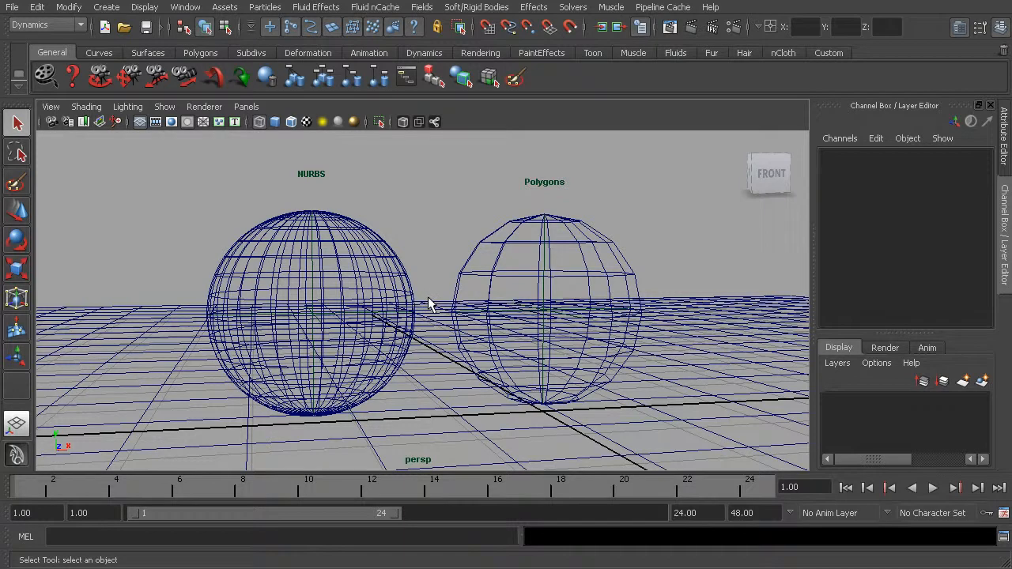
Step: Display the scene in smooth shading and select the NURBS and polygon spheres in turn to compare their surfaces
key(5)
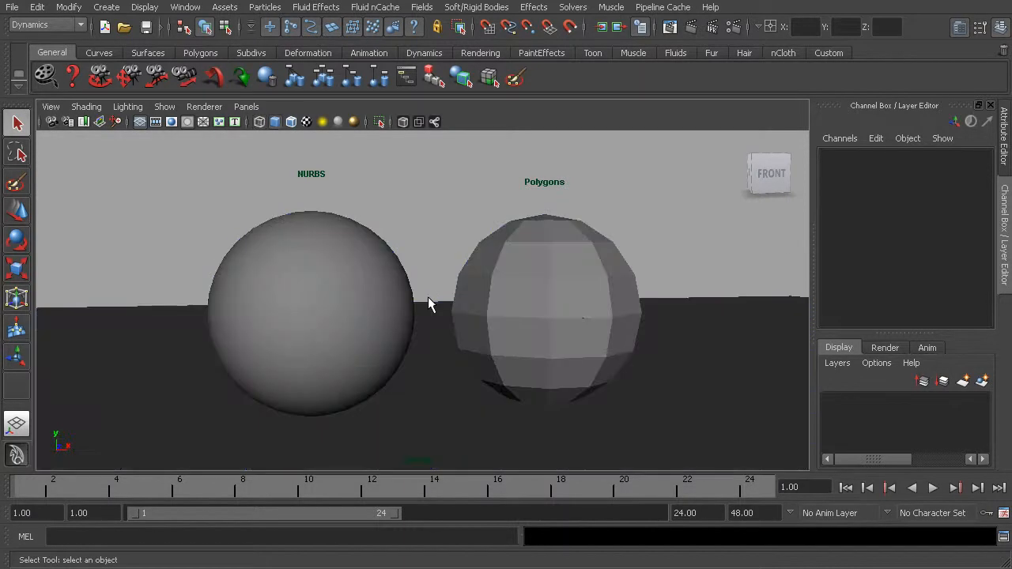
mouse_move(502, 321)
alt+mouse_down()
mouse_move(212, 344)
mouse_move(514, 328)
alt+mouse_up()
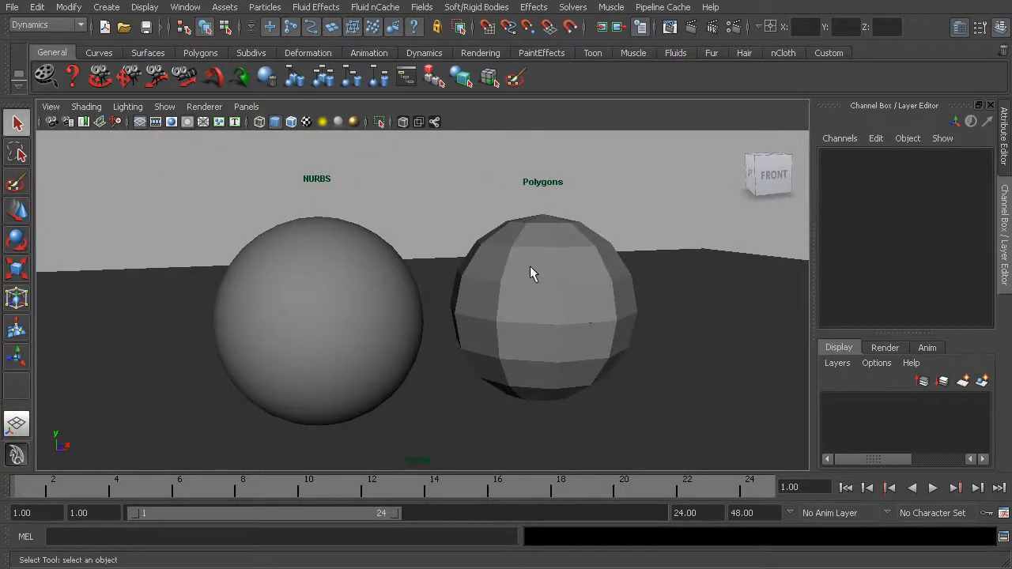
click(344, 255)
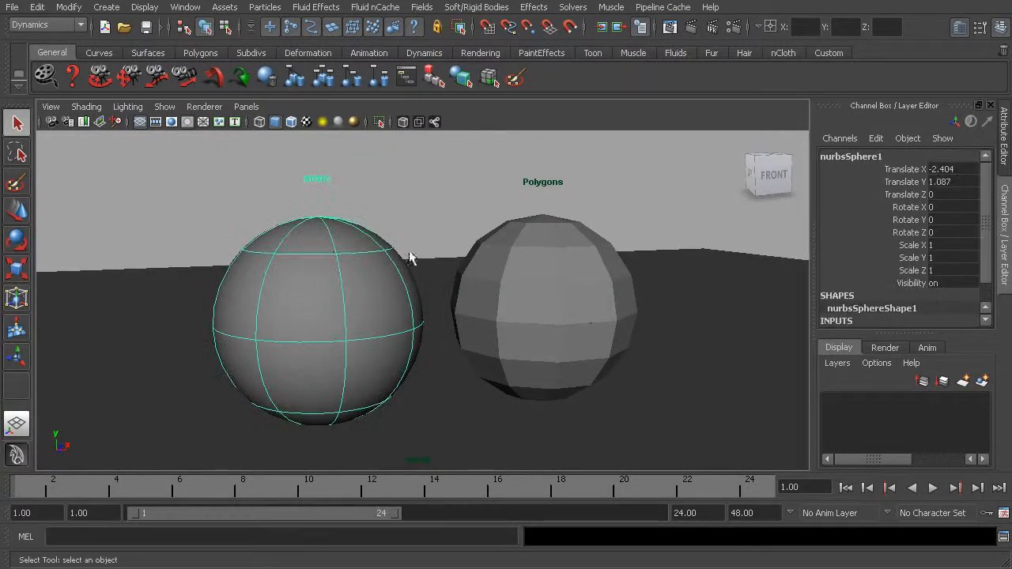
click(559, 257)
click(344, 266)
click(549, 279)
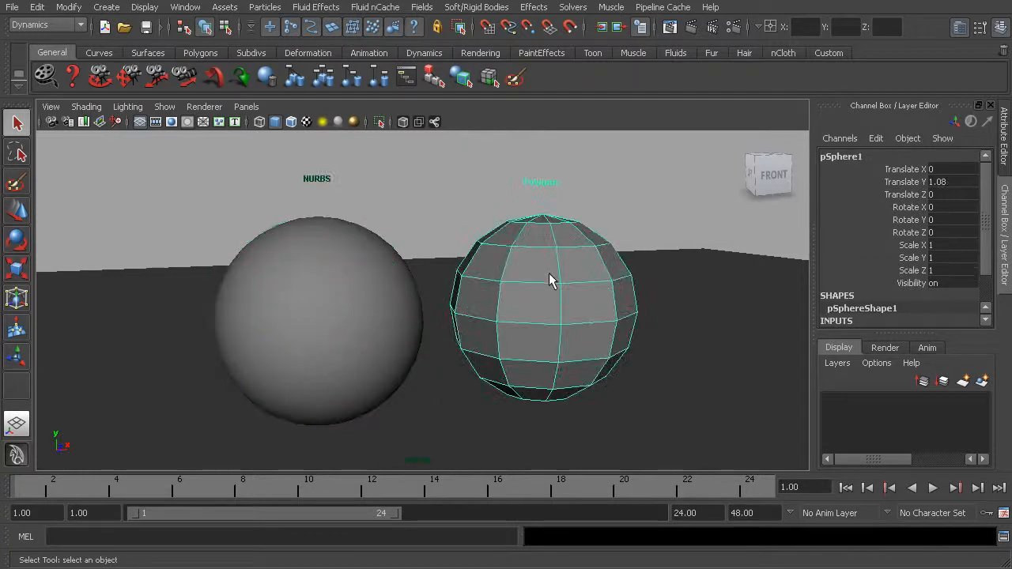
click(394, 283)
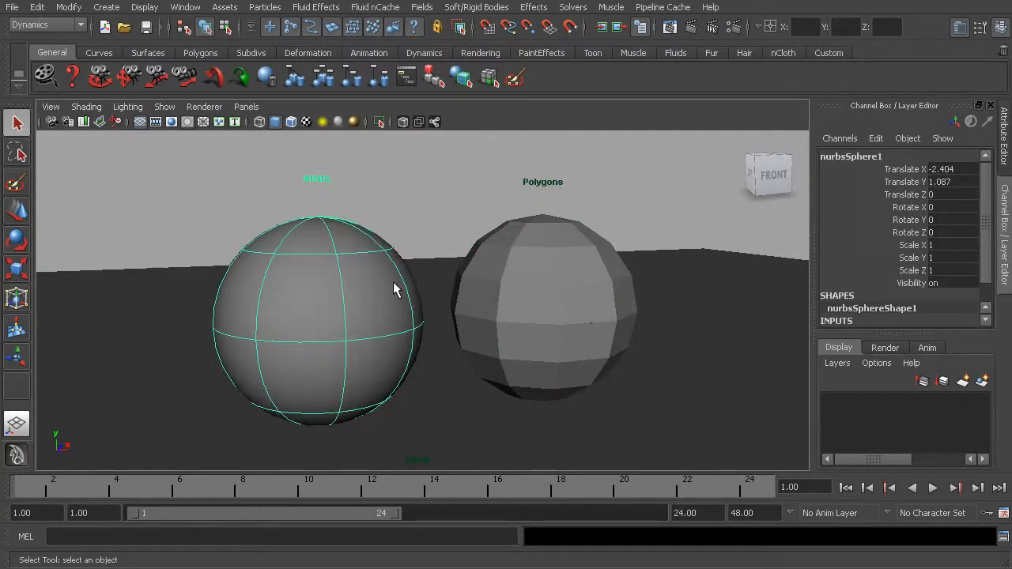
click(502, 263)
click(371, 273)
click(497, 270)
click(395, 281)
alt+drag(419, 248, 429, 292)
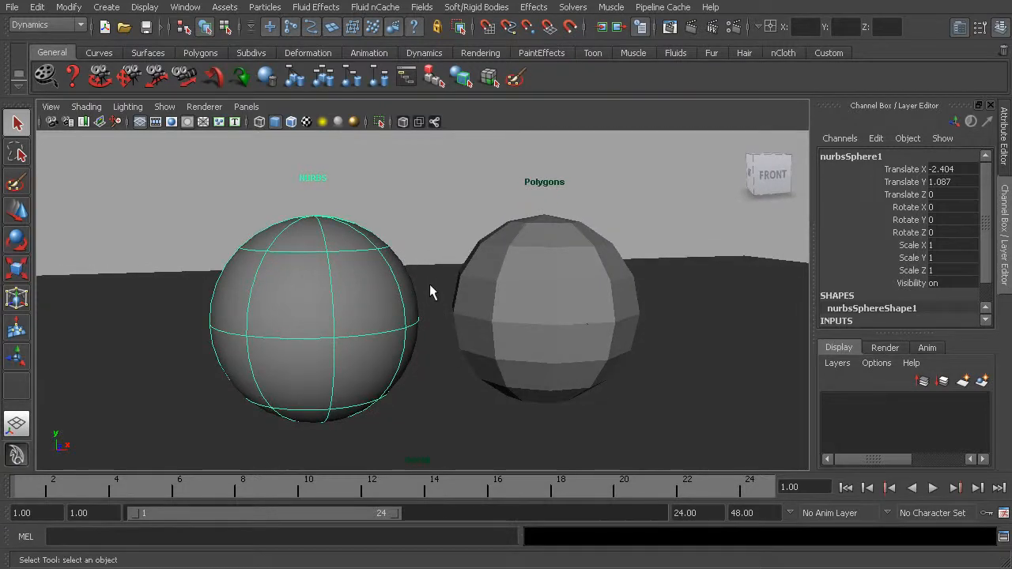
Step: Display the textures on the shaded objects, select each sphere in turn, and clear the selection
key(6)
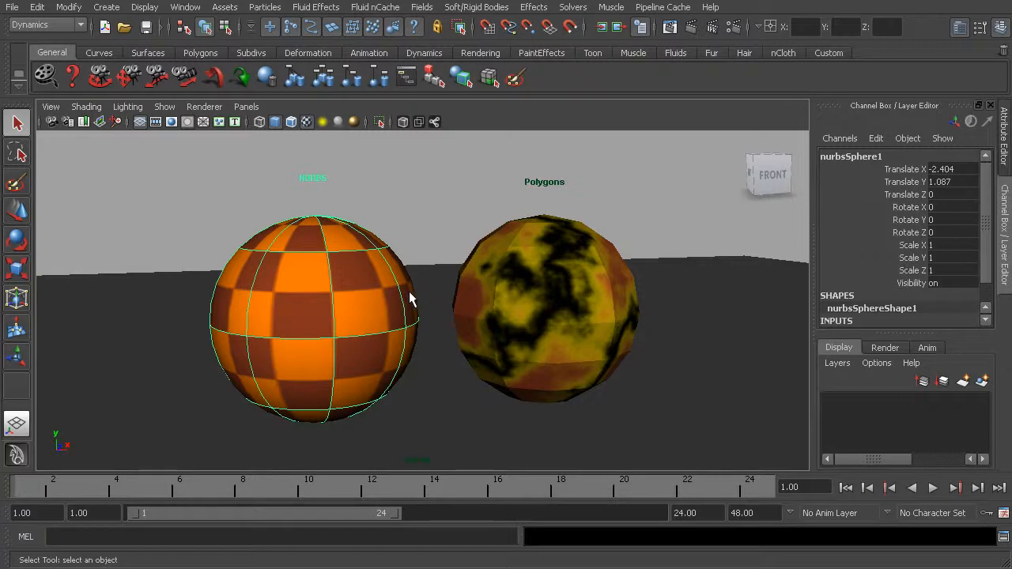
click(494, 283)
click(372, 289)
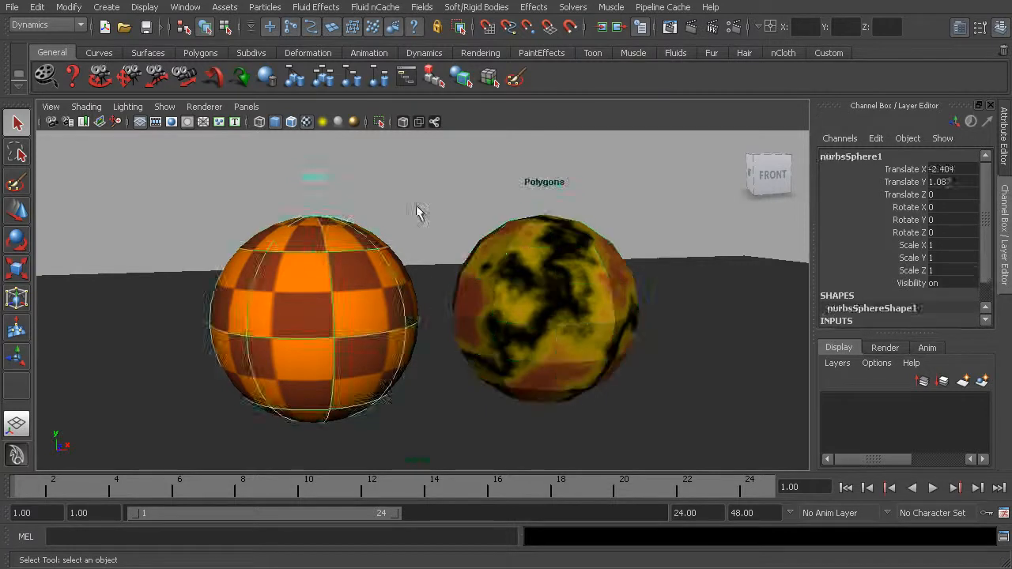
click(448, 221)
mouse_move(494, 336)
alt+mouse_down()
mouse_move(470, 324)
mouse_move(403, 329)
mouse_move(498, 333)
alt+mouse_up()
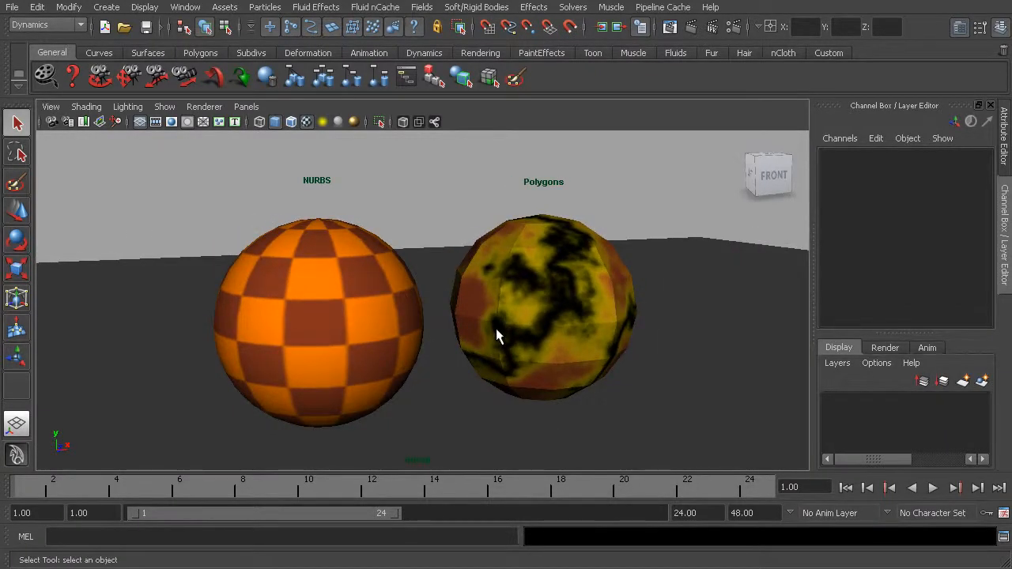
Step: Light the textured view with the scene's lights and bring both point lights above the spheres into view
key(7)
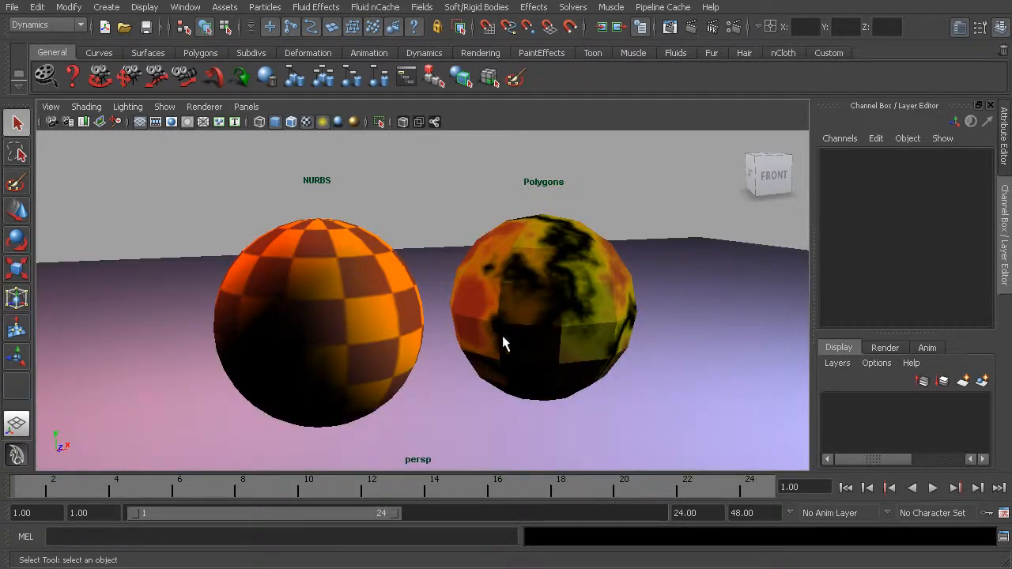
alt+drag(563, 336, 558, 330)
alt+right_drag(558, 329, 365, 262)
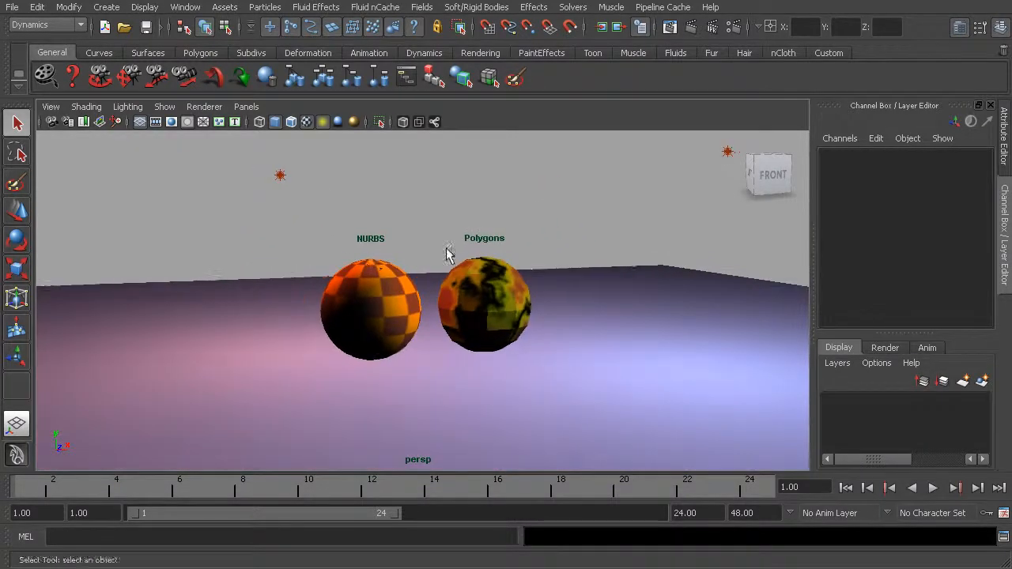
alt+middle_drag(460, 263, 438, 284)
alt+right_drag(438, 284, 422, 281)
Step: Move the point light above the polygon sphere's side to about X 1.779, Y 3.982, Z 2.726
click(684, 187)
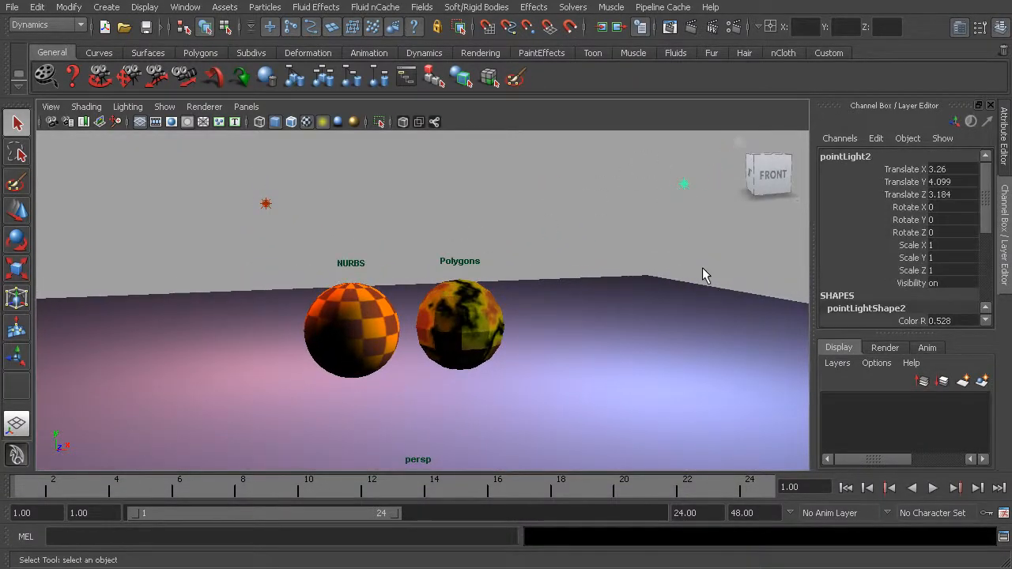
click(17, 211)
drag(684, 185, 601, 190)
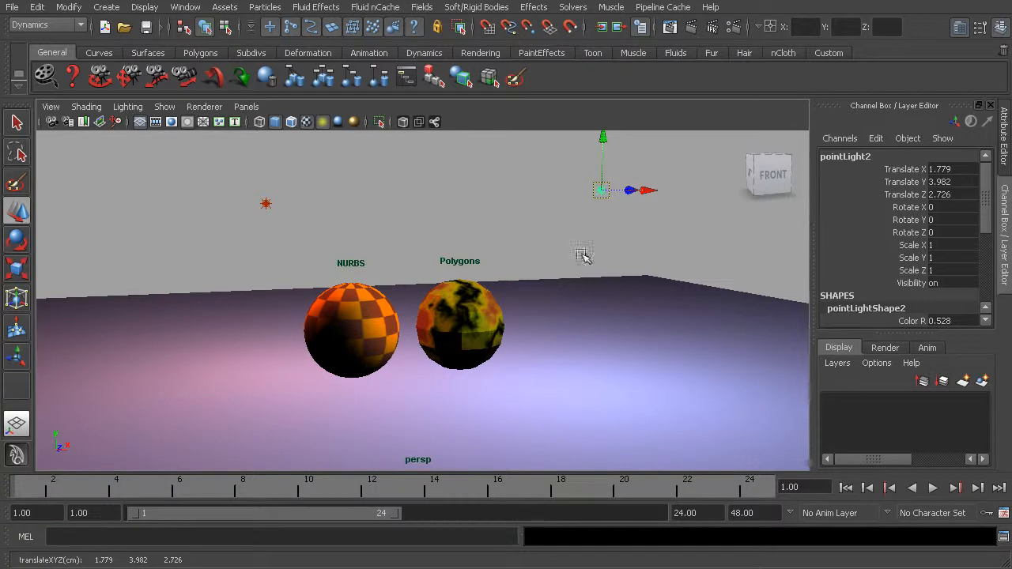
Step: Compare the spheres in plain shading, shading with scene lights, textured shading, and textured shading with lights
alt+middle_drag(456, 332, 441, 356)
alt+right_drag(441, 357, 521, 388)
alt+middle_drag(522, 389, 553, 357)
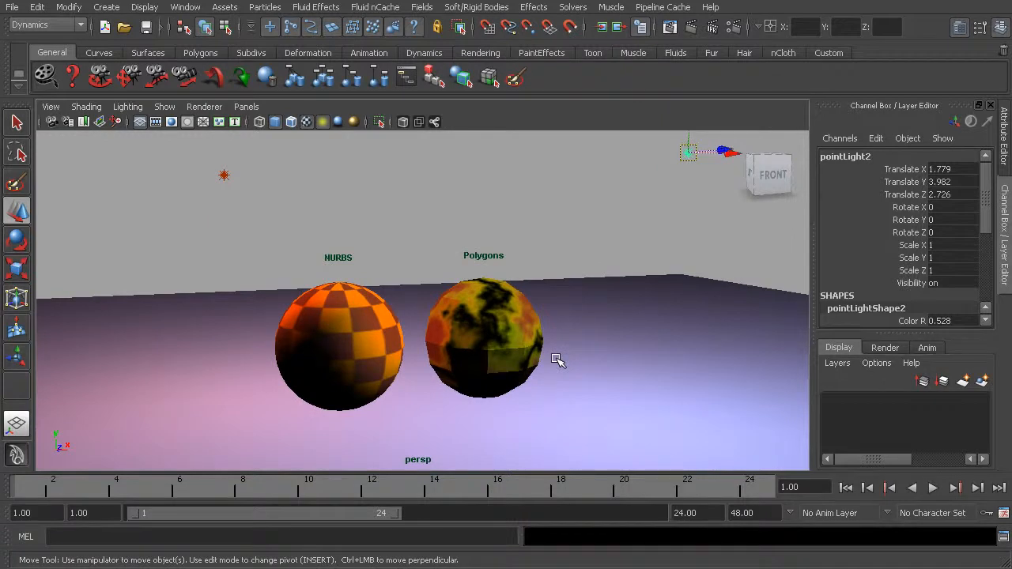
key(5)
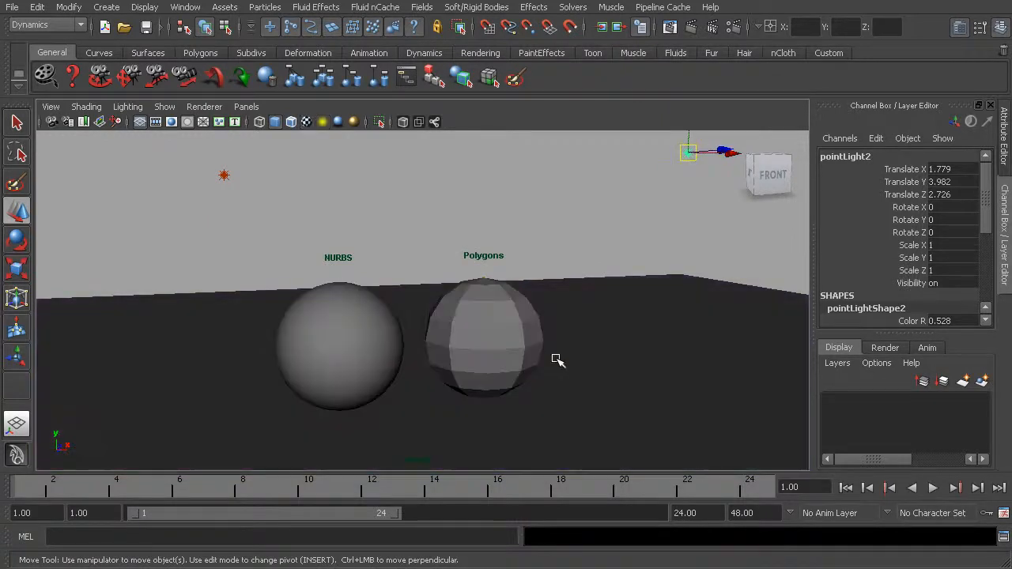
key(7)
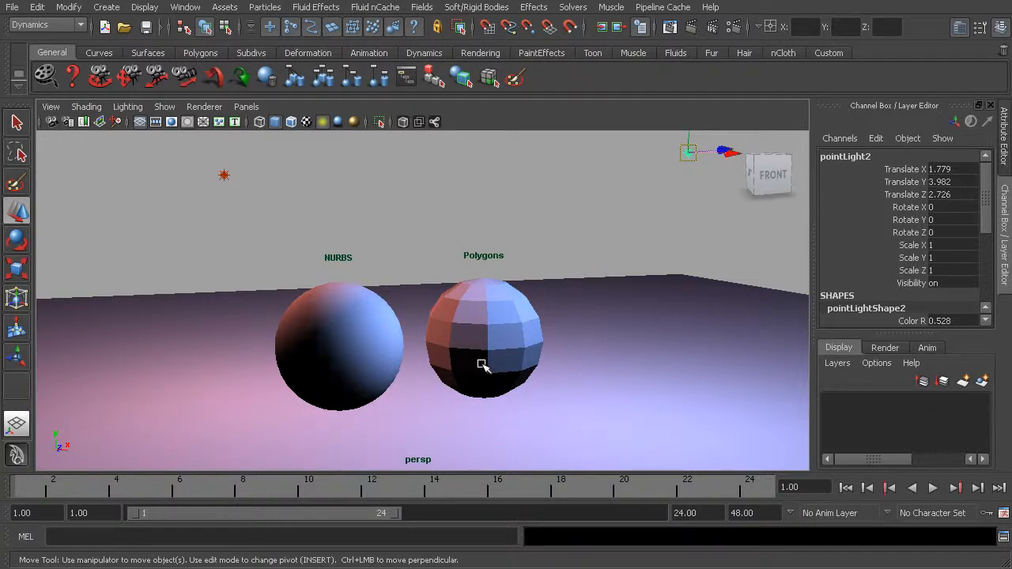
key(6)
key(7)
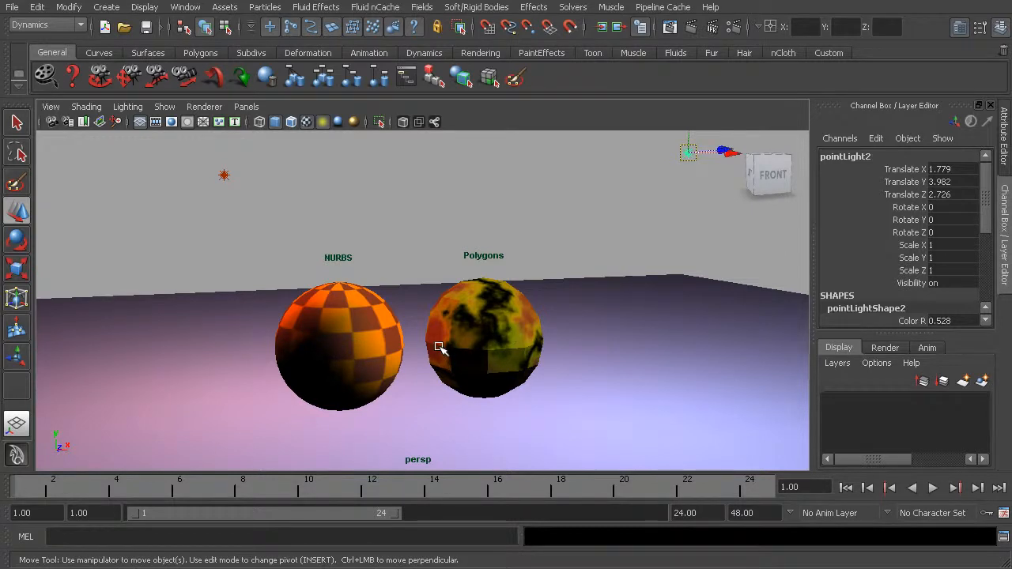
Step: Open the Paint Effects canvas, return to the perspective view, and reactivate the Select tool with nothing selected
key(8)
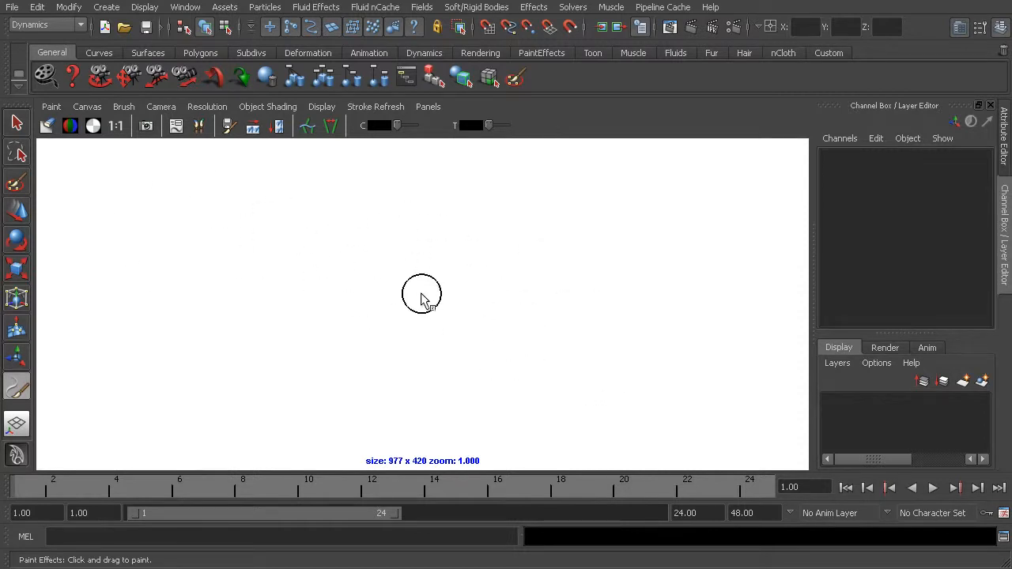
key(8)
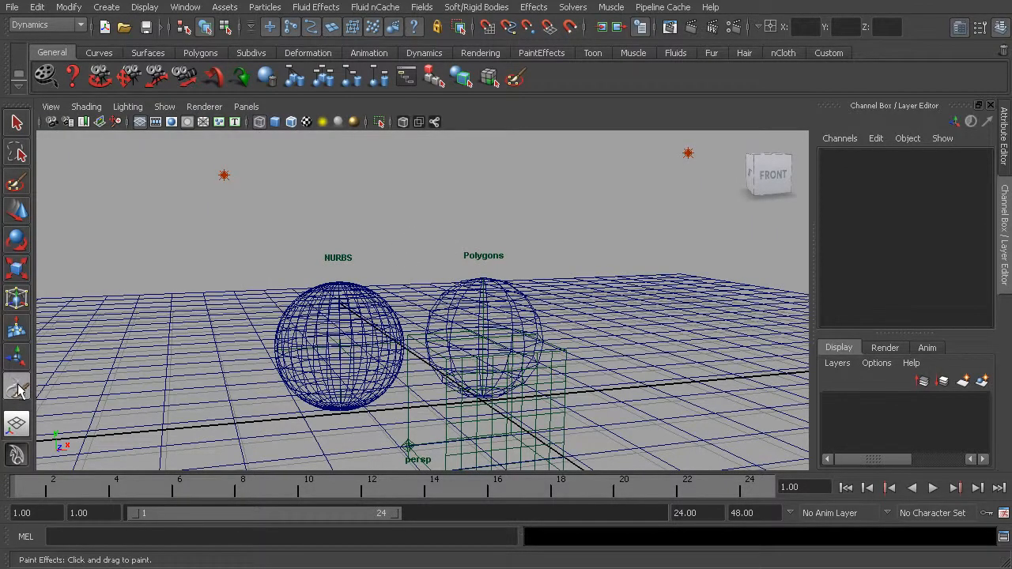
click(16, 122)
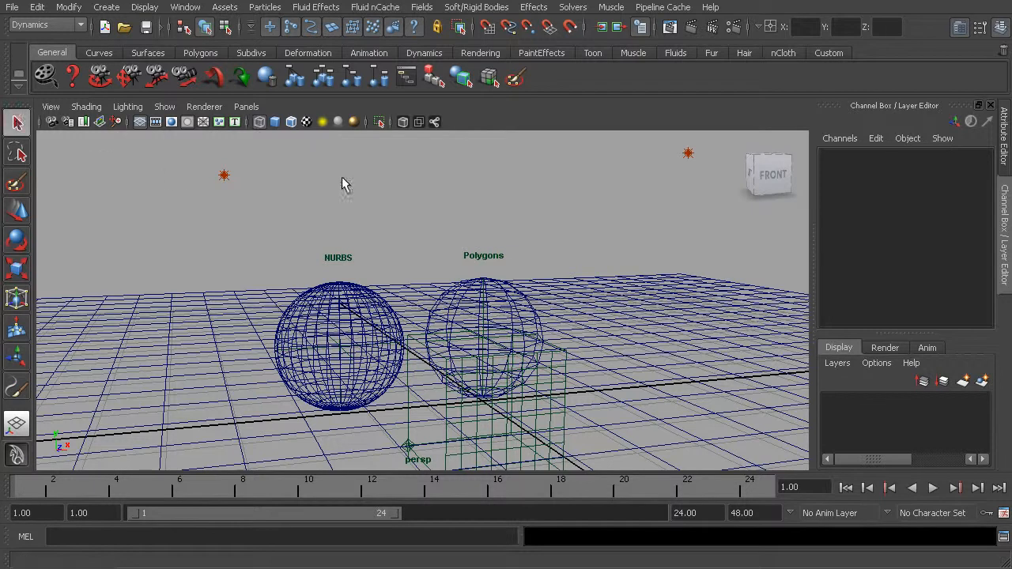
click(365, 197)
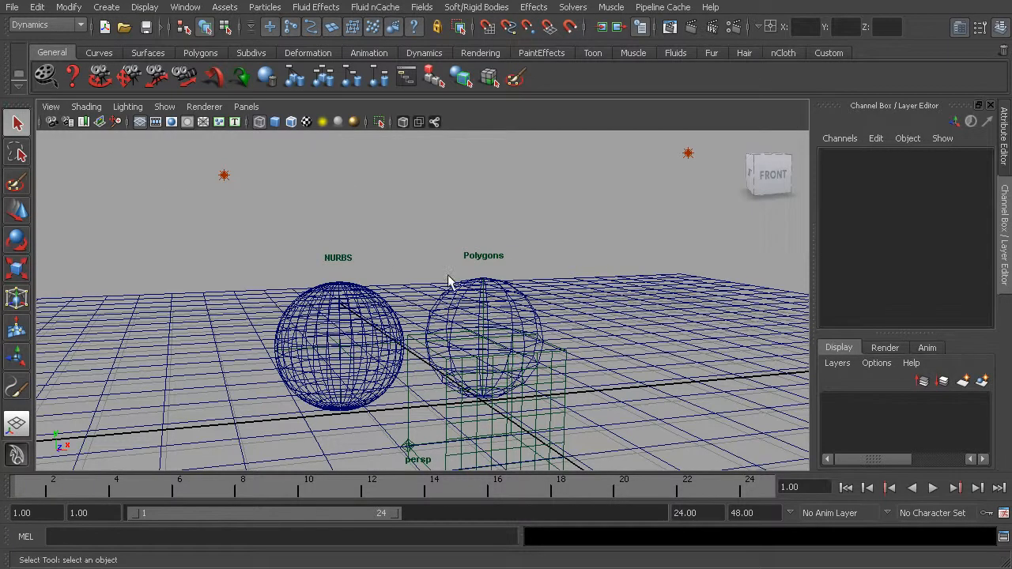
Step: Cycle the view through smooth-shaded, wireframe, and textured display, ending with textured display lit by the scene lights
key(5)
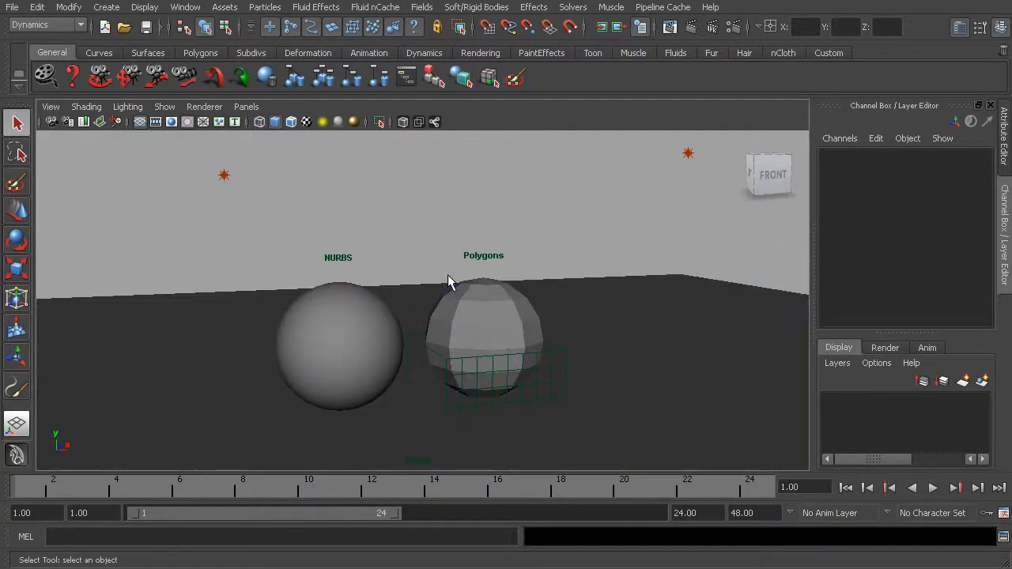
key(4)
key(5)
key(6)
key(7)
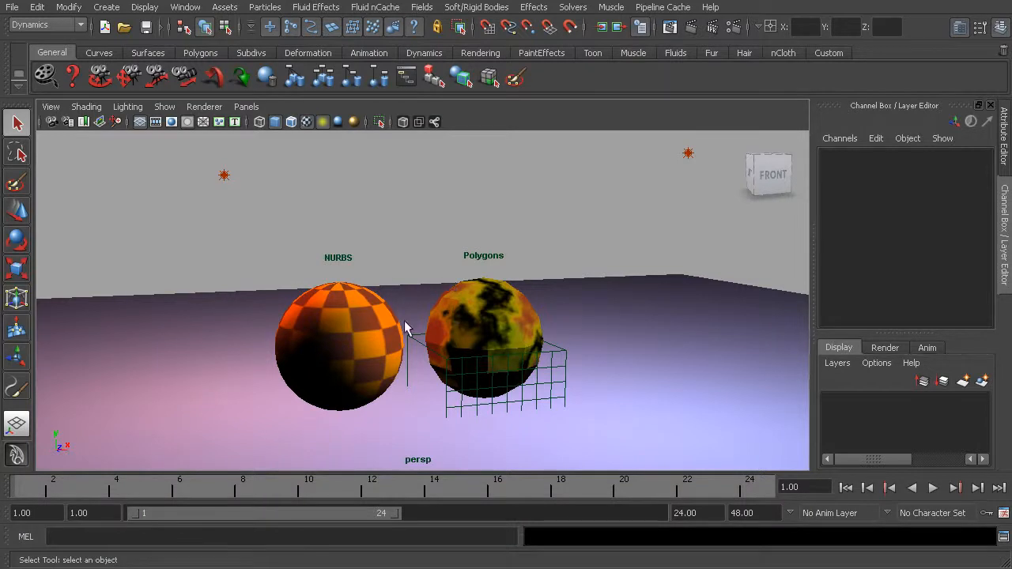
Step: View the spheres up close and alternately select the NURBS and polygon spheres as single objects
click(486, 334)
alt+drag(306, 362, 319, 361)
alt+middle_drag(319, 361, 345, 350)
alt+right_drag(346, 352, 440, 384)
click(375, 346)
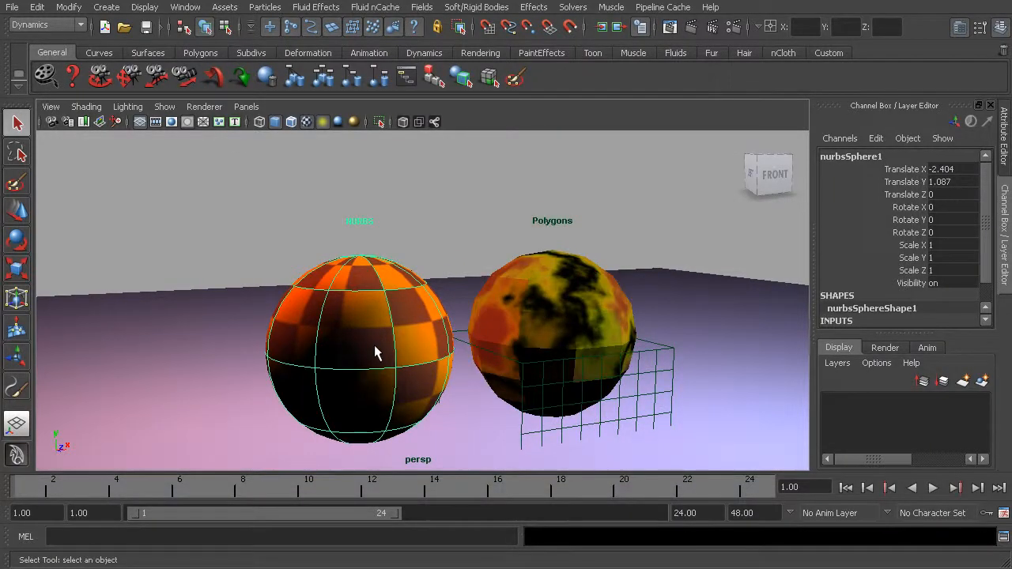
click(551, 318)
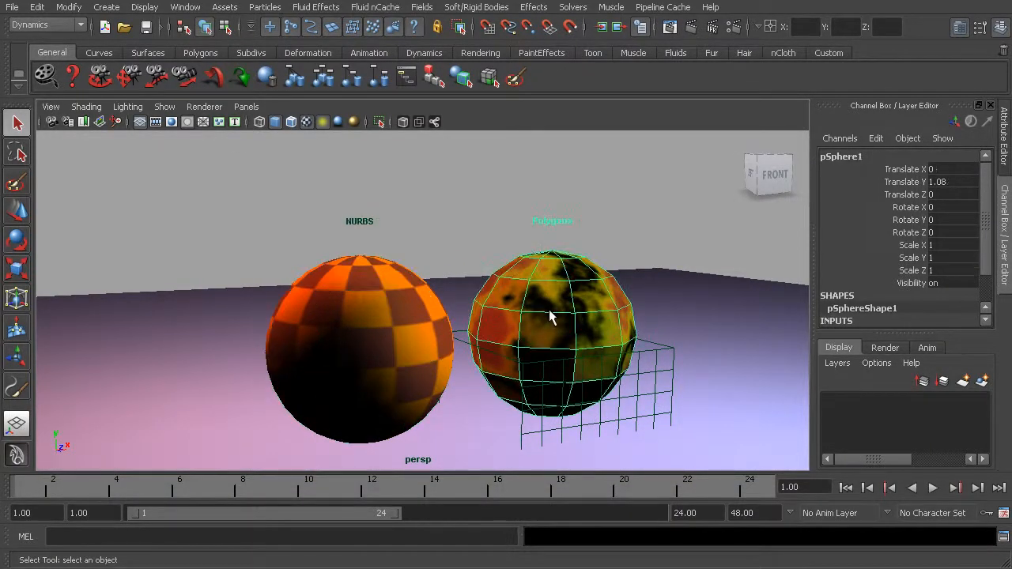
click(402, 331)
click(539, 317)
click(373, 319)
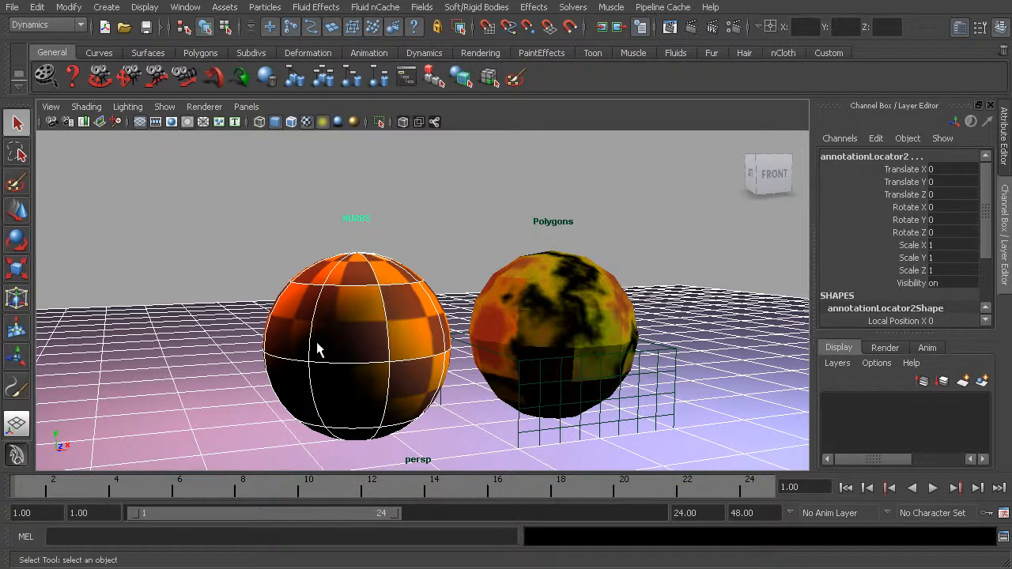
click(358, 332)
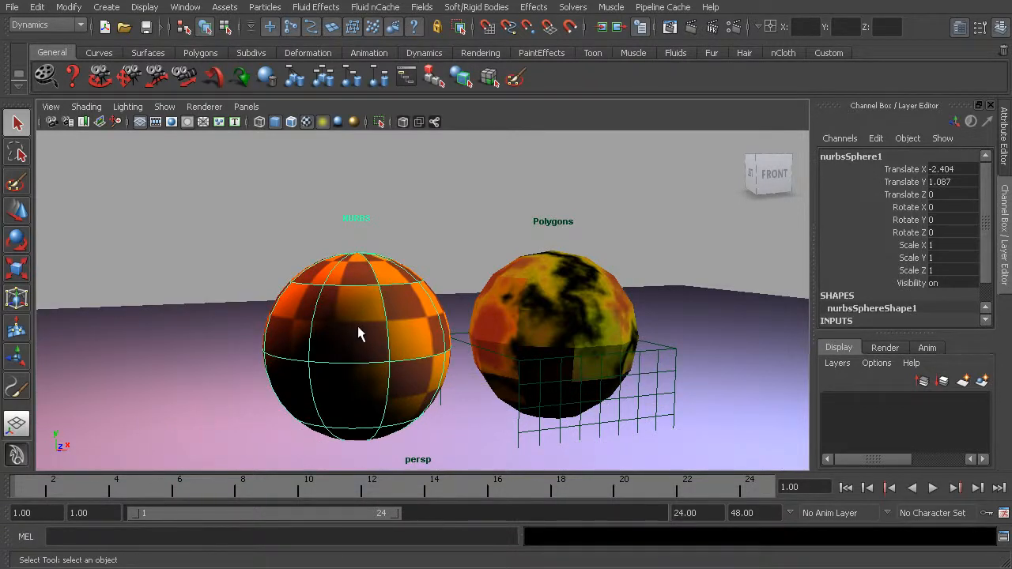
click(565, 332)
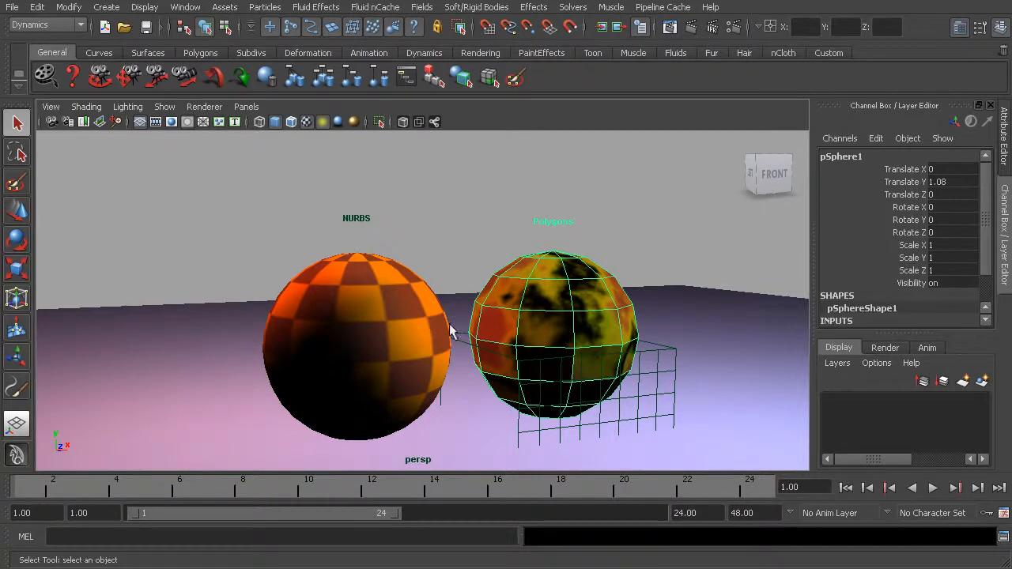
click(392, 335)
click(516, 333)
click(436, 334)
click(508, 327)
click(364, 335)
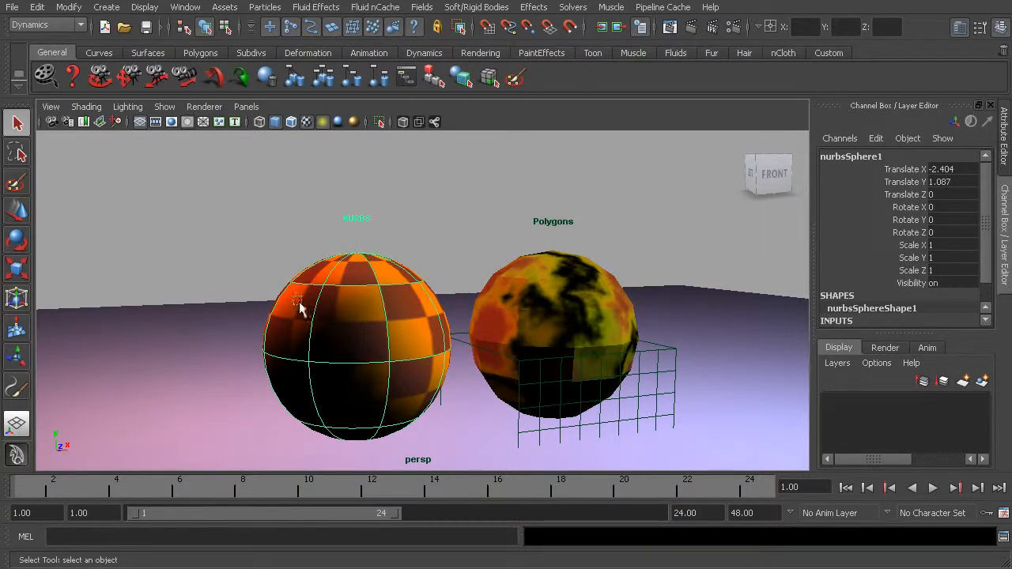
Step: Marquee-select repeatedly across the NURBS sphere's face to pick the sphere together with the objects behind it
drag(293, 297, 390, 371)
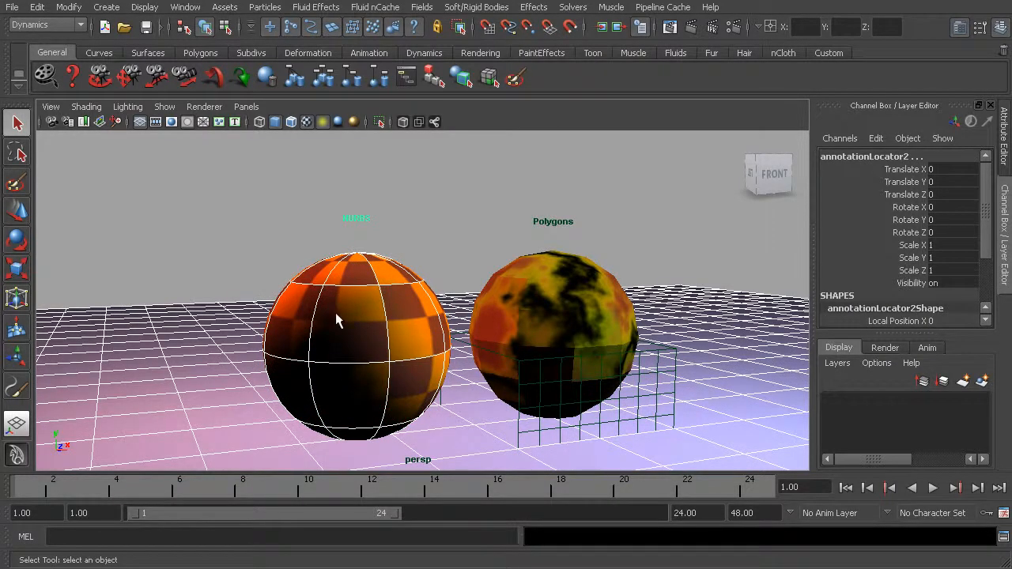
drag(364, 336, 386, 365)
drag(339, 318, 359, 343)
drag(321, 312, 363, 350)
drag(330, 304, 367, 371)
drag(328, 309, 384, 376)
Step: From the side view, compare selecting the NURBS and polygon spheres individually with marquee-selecting through the overlapping spheres
alt+drag(338, 350, 416, 347)
alt+drag(445, 340, 462, 338)
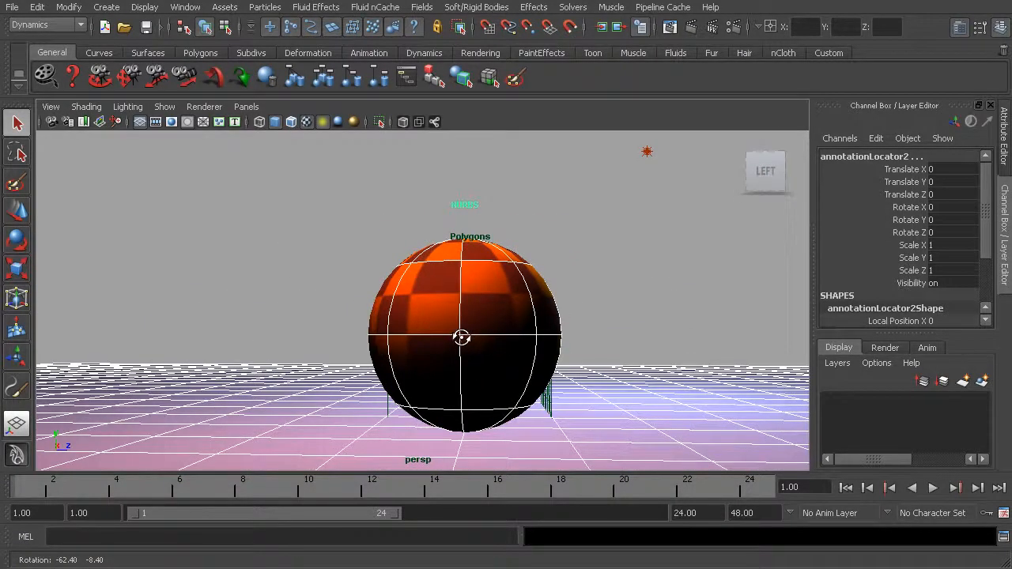
click(585, 352)
click(484, 310)
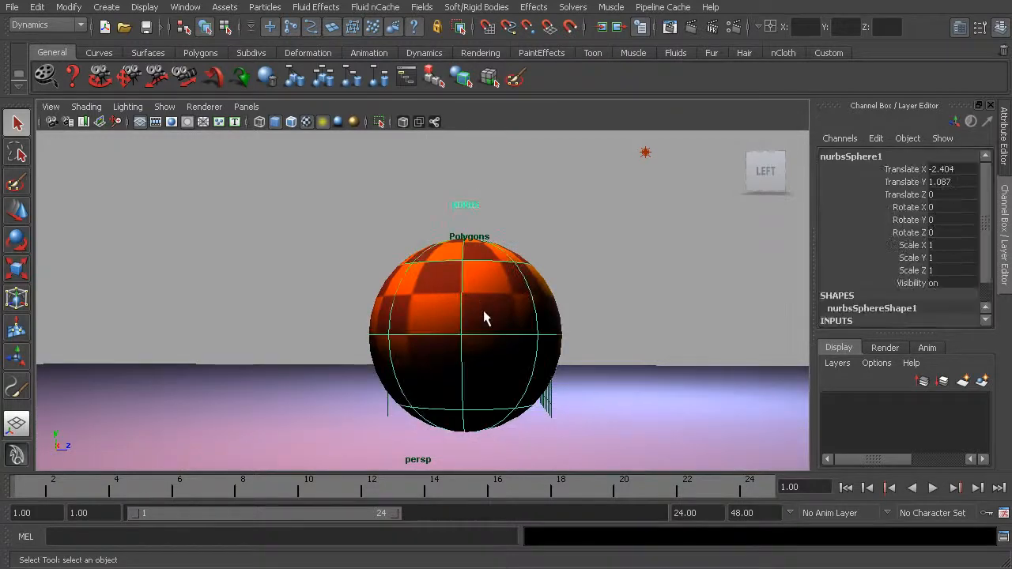
alt+drag(600, 317, 547, 312)
click(545, 316)
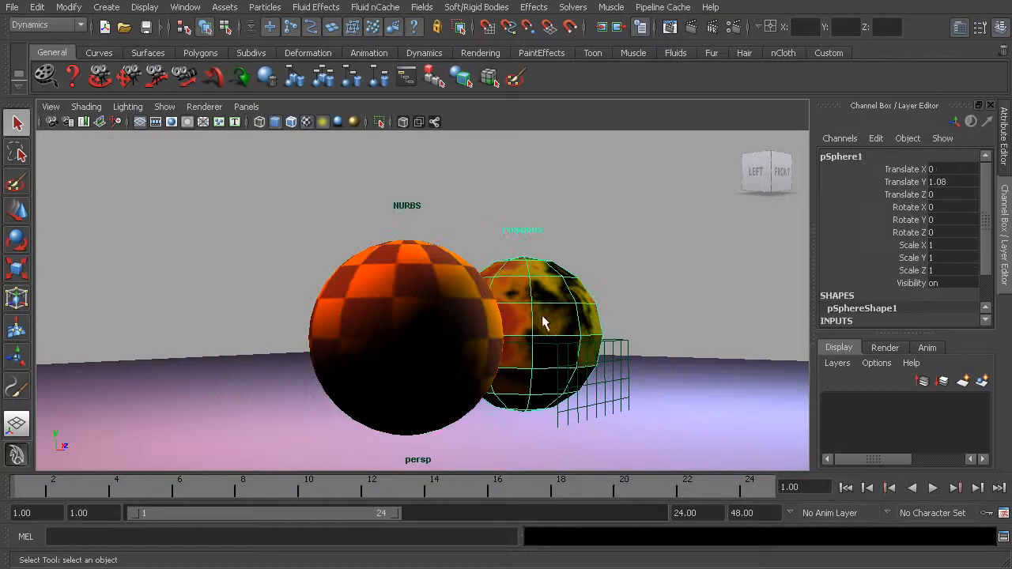
alt+drag(470, 351, 537, 348)
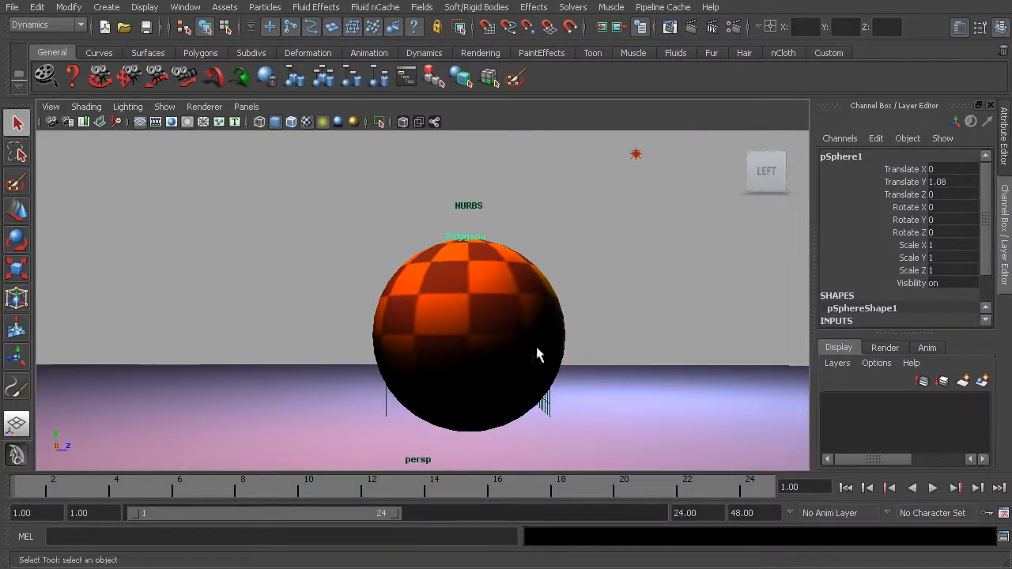
click(444, 293)
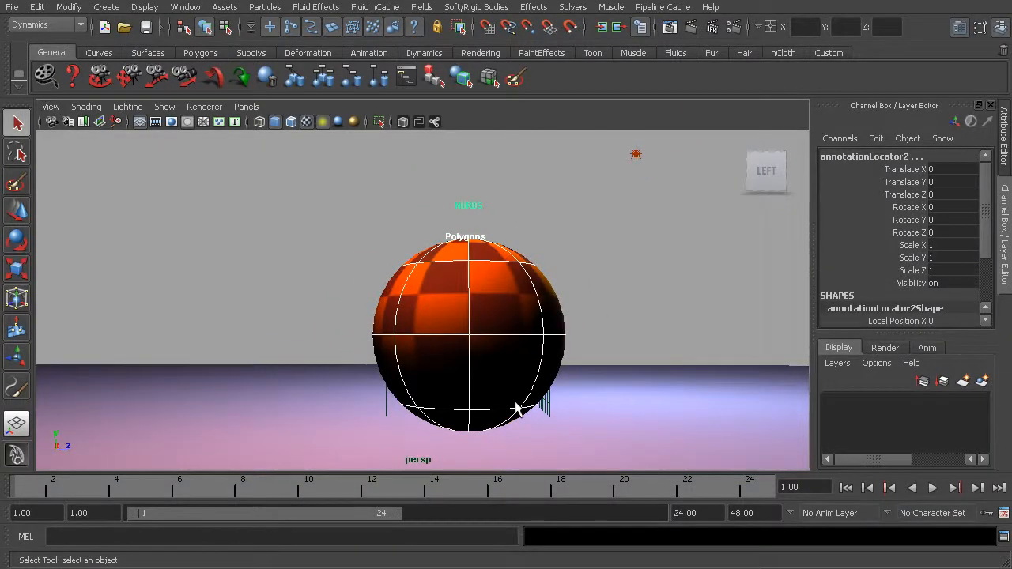
Step: Marquee-select repeatedly through the overlapping spheres in the side view and check from an angle which objects were picked
drag(436, 280, 518, 340)
drag(456, 305, 527, 343)
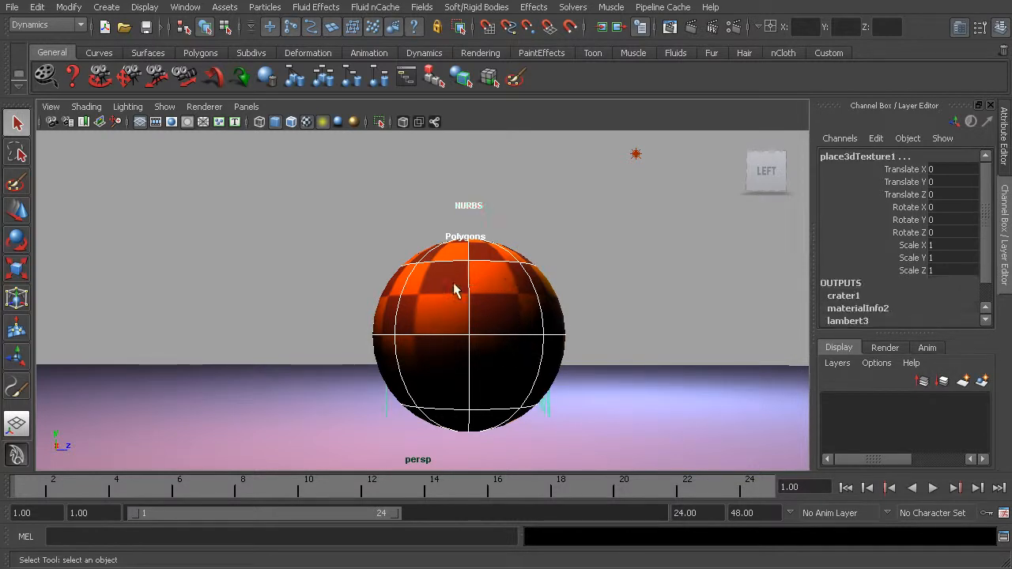
drag(426, 268, 490, 310)
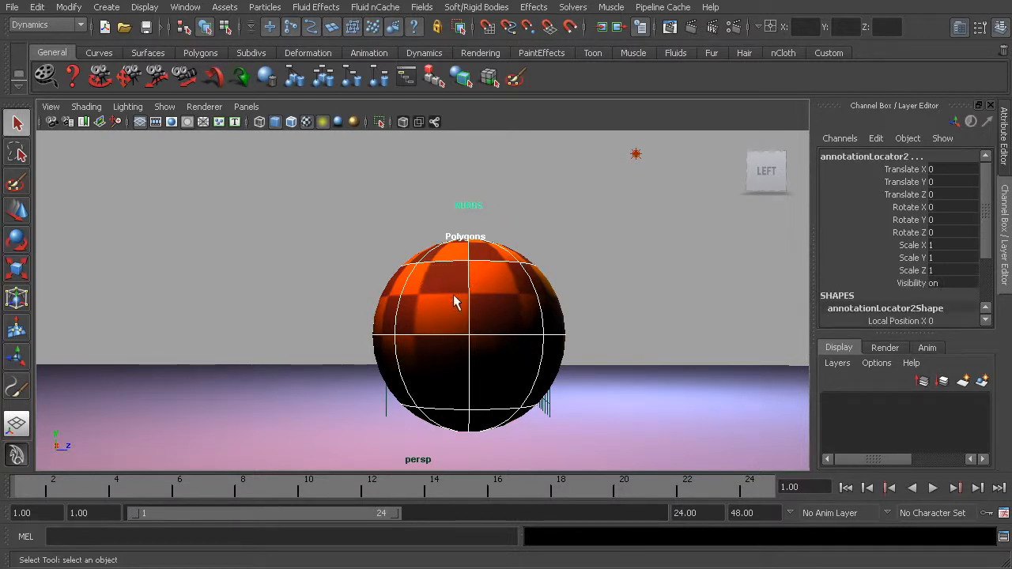
alt+drag(567, 323, 509, 318)
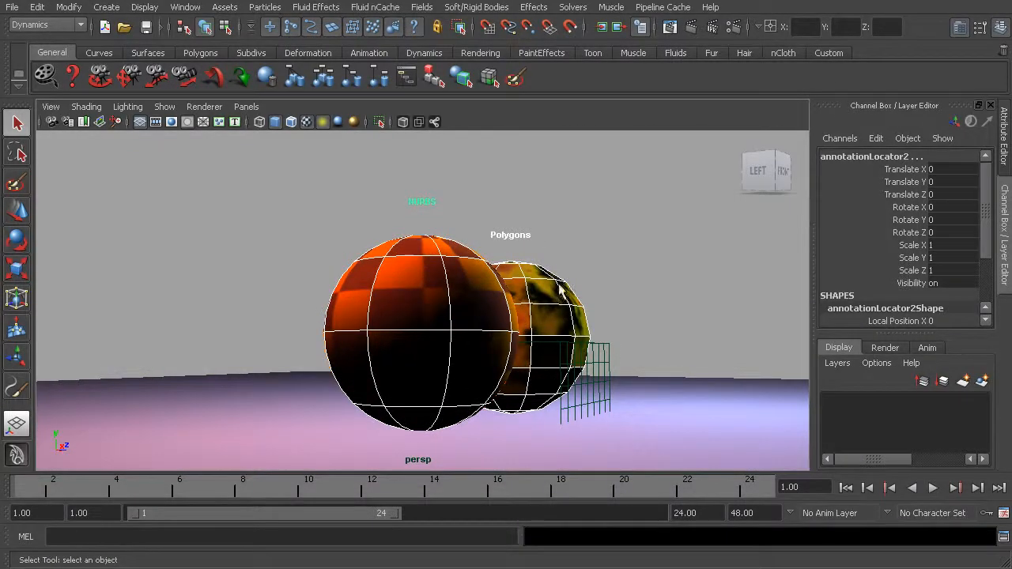
alt+drag(468, 321, 528, 324)
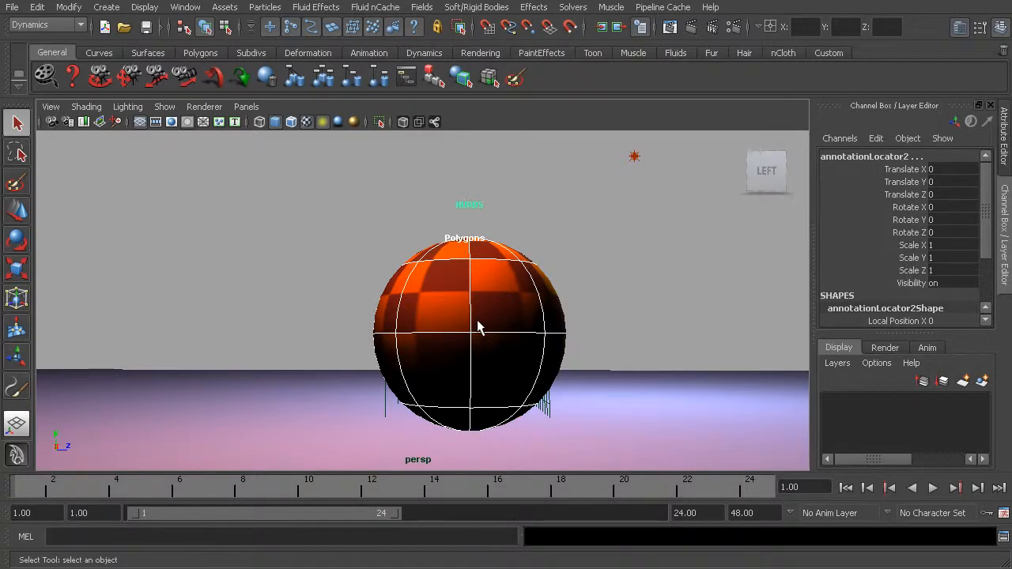
Step: Select the NURBS sphere alone from the side, marquee-select through it, and inspect the picked spheres from an angle
alt+drag(506, 318, 443, 314)
click(443, 314)
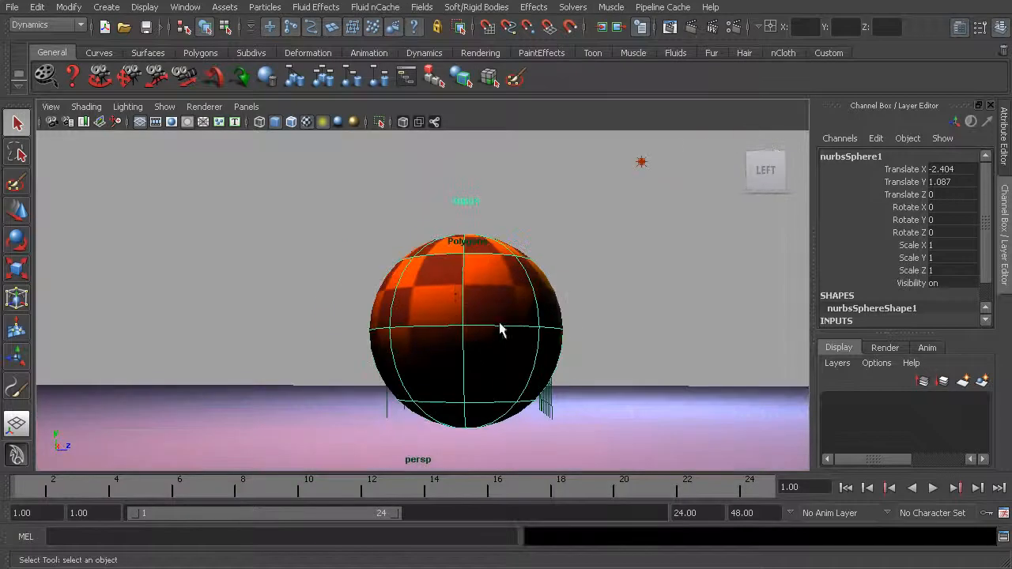
alt+drag(494, 363, 473, 353)
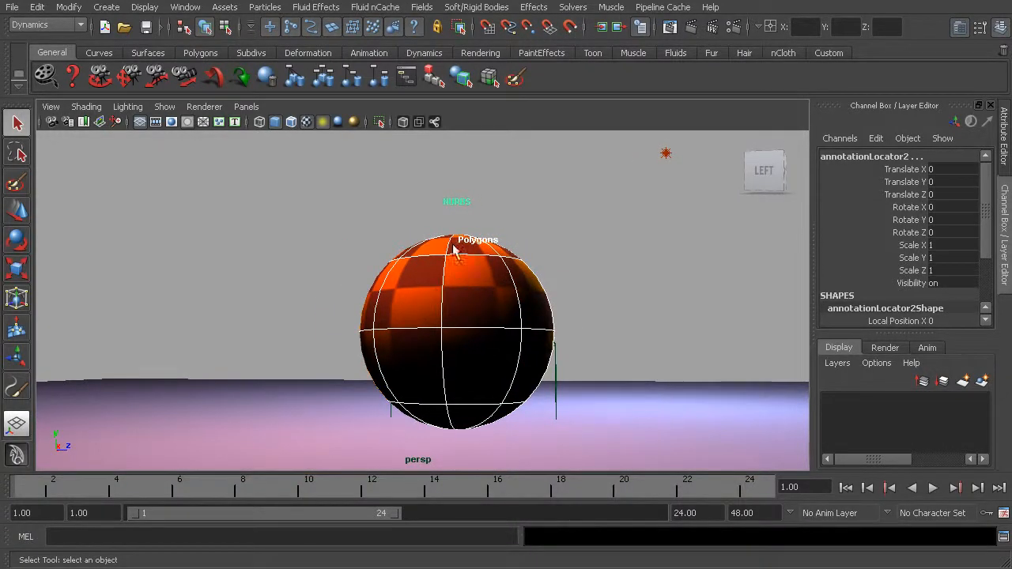
alt+drag(479, 372, 430, 367)
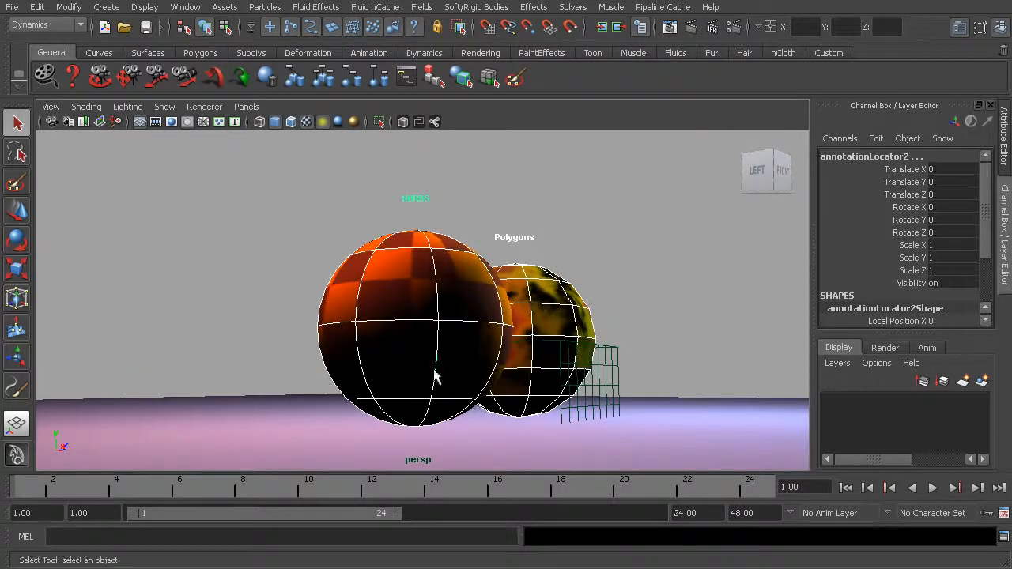
Step: Marquee-select across the area where the two spheres overlap in the angled view to pick both together
click(472, 304)
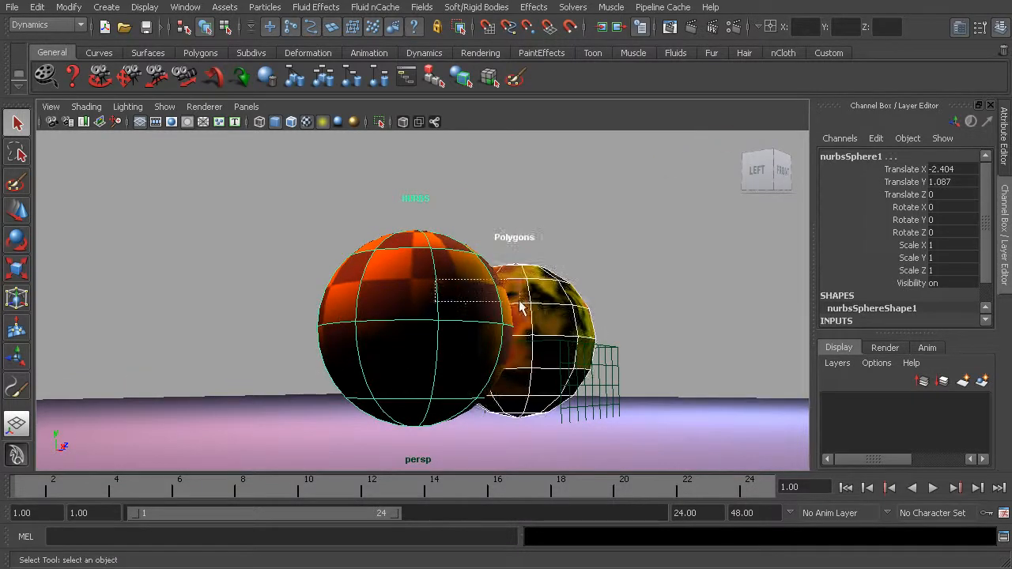
alt+drag(475, 291, 495, 342)
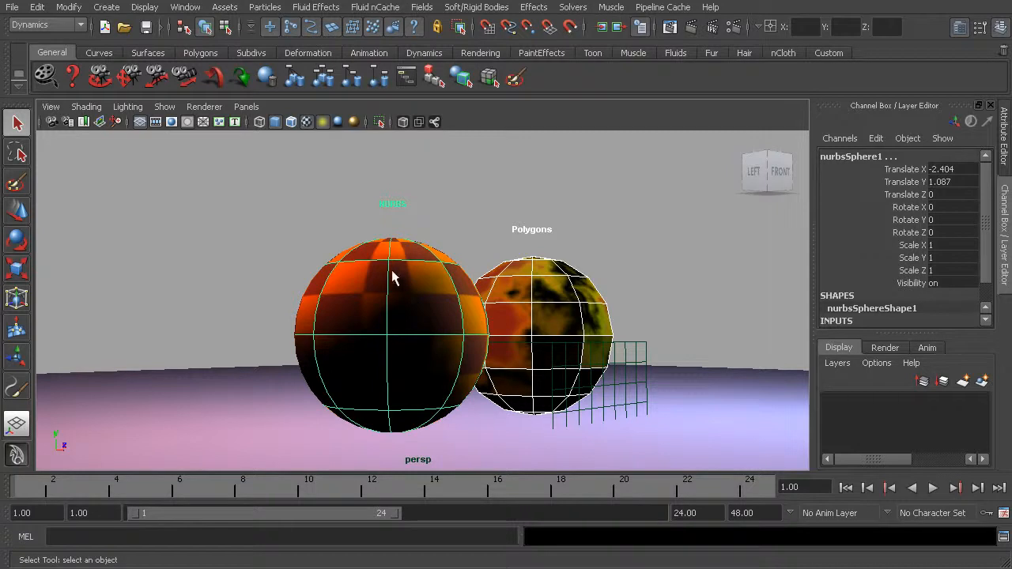
drag(418, 276, 520, 294)
alt+drag(400, 287, 431, 317)
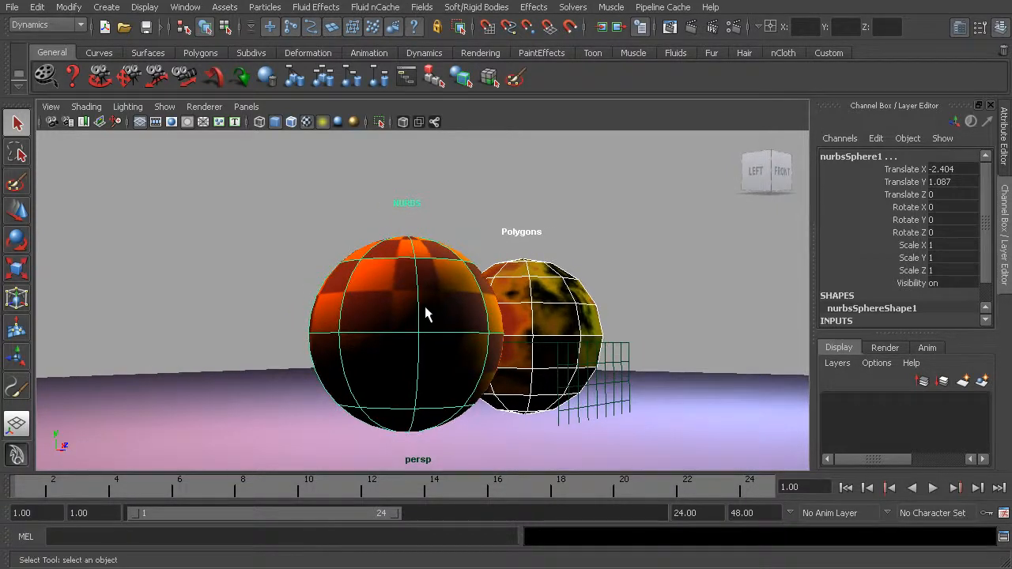
Step: Return to the side view and compare single-object selection of the NURBS sphere with a marquee across its face
mouse_move(486, 288)
alt+mouse_down()
mouse_move(484, 211)
mouse_move(490, 276)
alt+mouse_up()
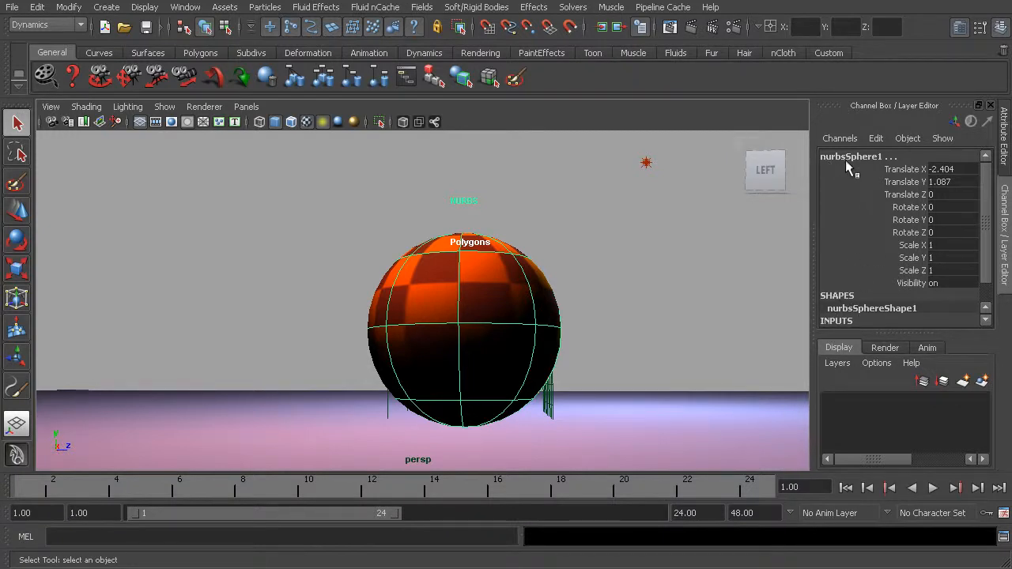
click(508, 299)
mouse_move(437, 276)
mouse_down()
mouse_move(456, 290)
mouse_move(526, 292)
mouse_up()
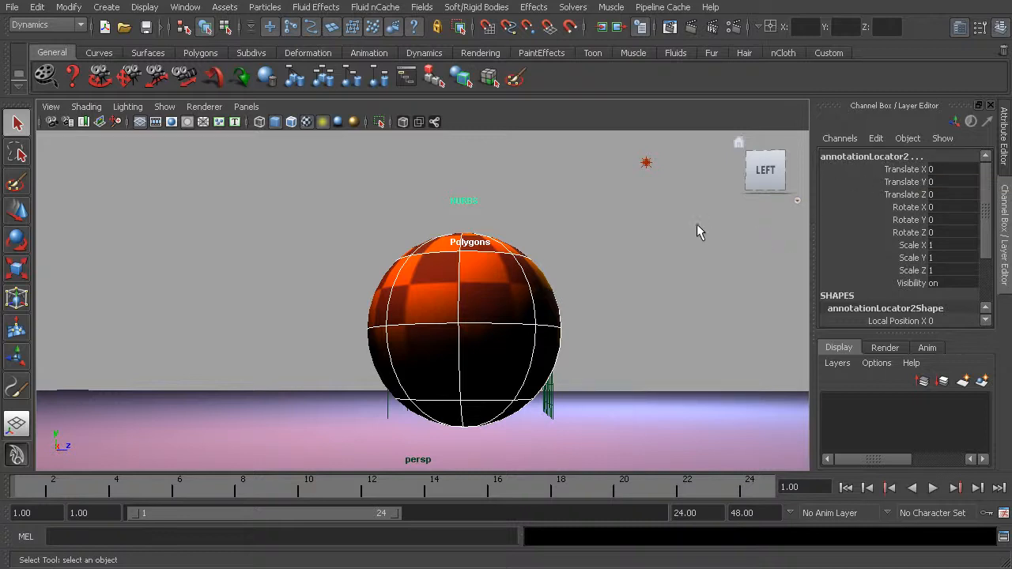
Step: Marquee-select the NURBS and polygon spheres together with both visible side by side, and clear the selection
alt+drag(569, 308, 467, 316)
click(387, 286)
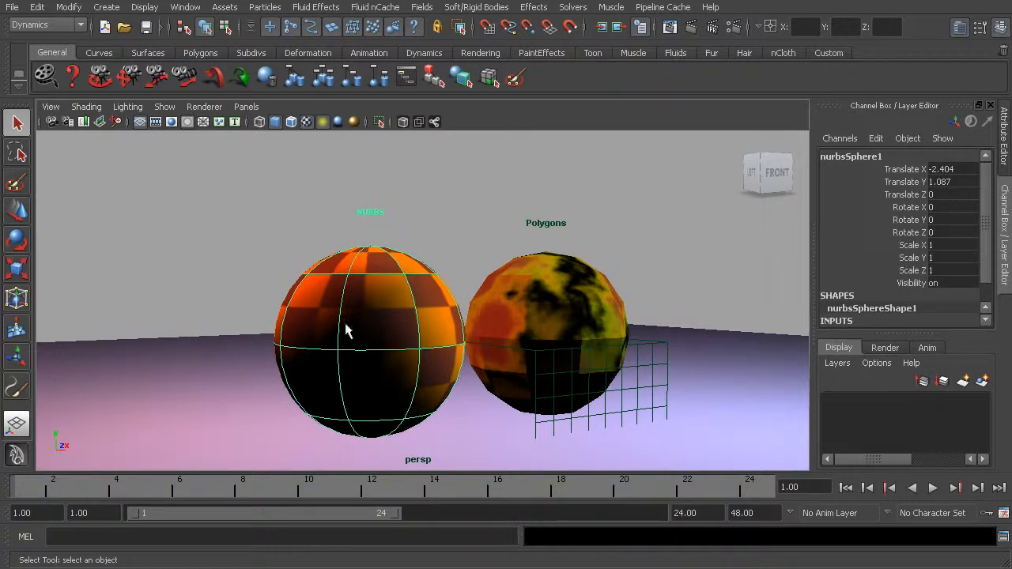
drag(308, 259, 552, 291)
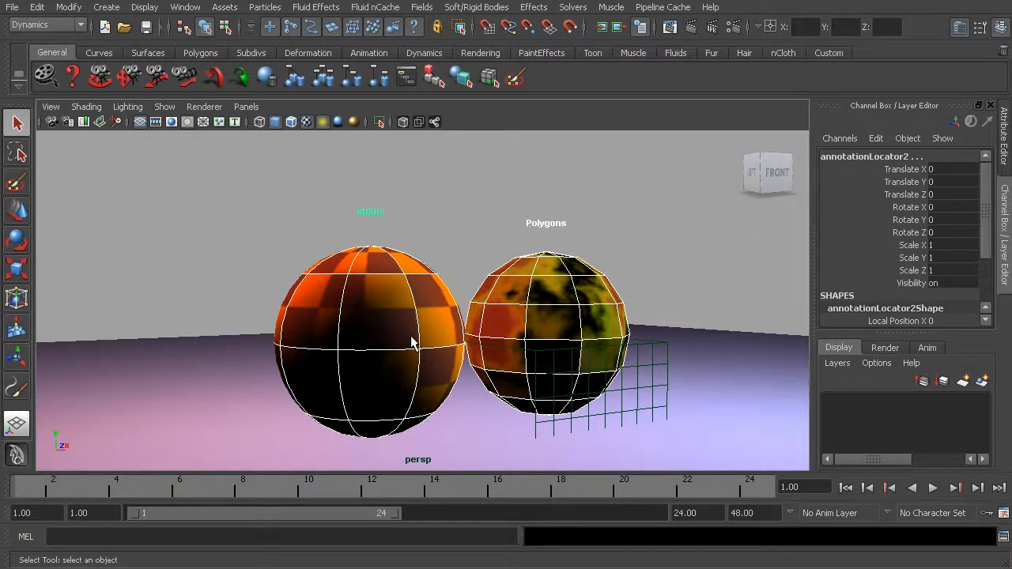
drag(368, 240, 553, 285)
click(462, 239)
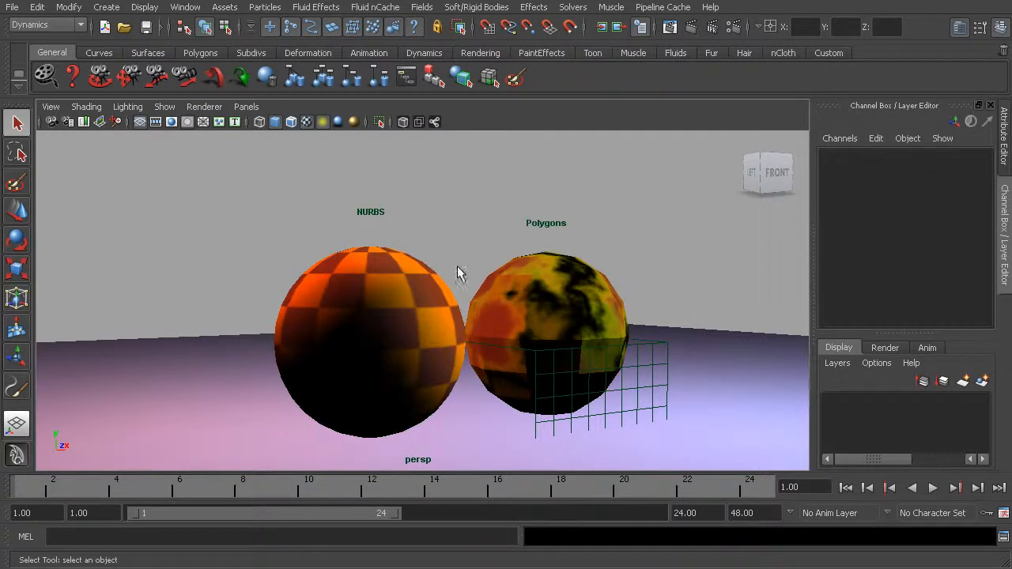
Step: Build a combined selection of the NURBS sphere, the polygon sphere, and the ground plane one object at a time
click(393, 290)
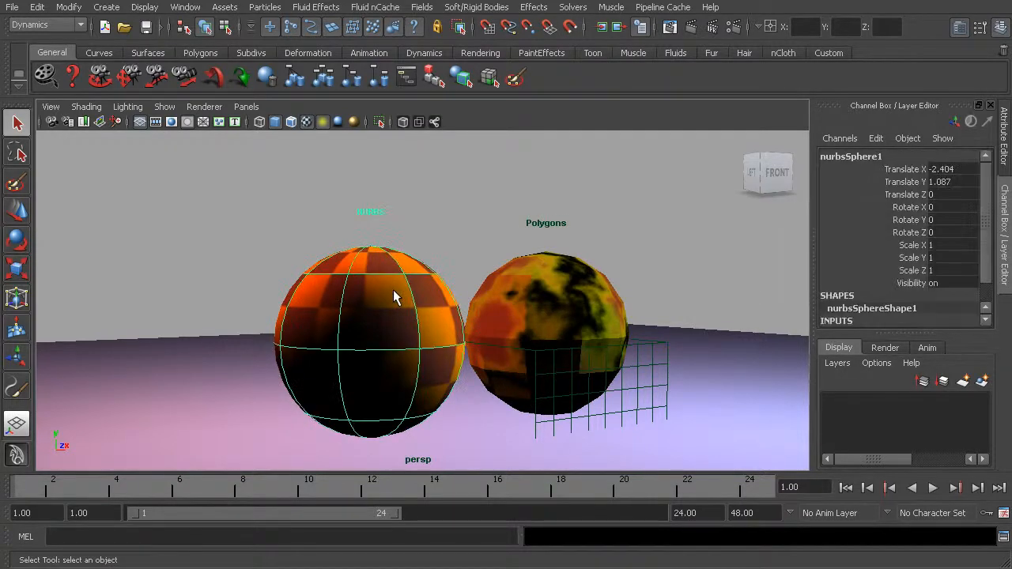
click(525, 303)
click(404, 304)
shift+click(537, 295)
shift+click(730, 353)
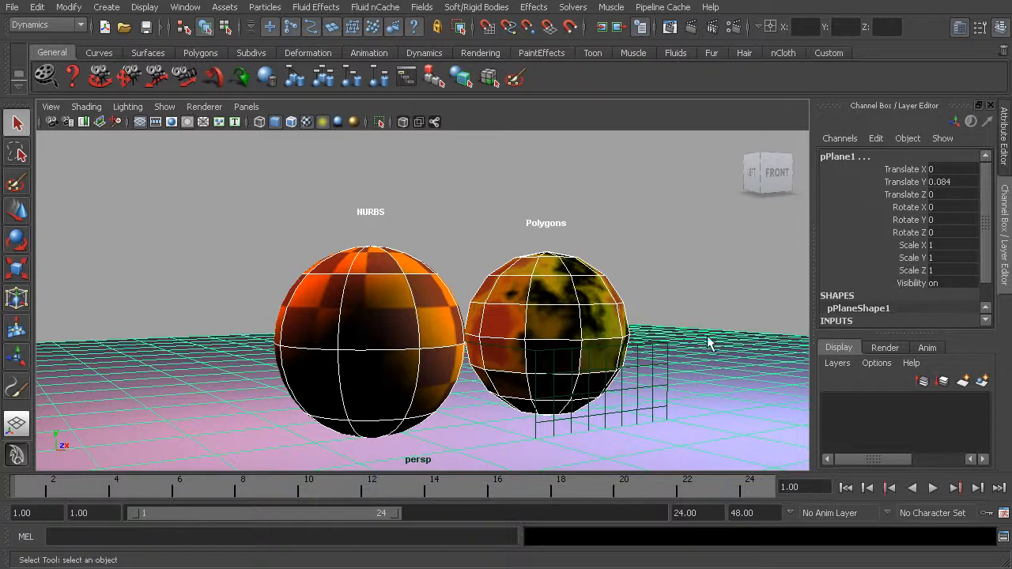
Step: Repeatedly add the polygon sphere to the selection and remove it, and reduce the selection to the NURBS sphere
click(557, 303)
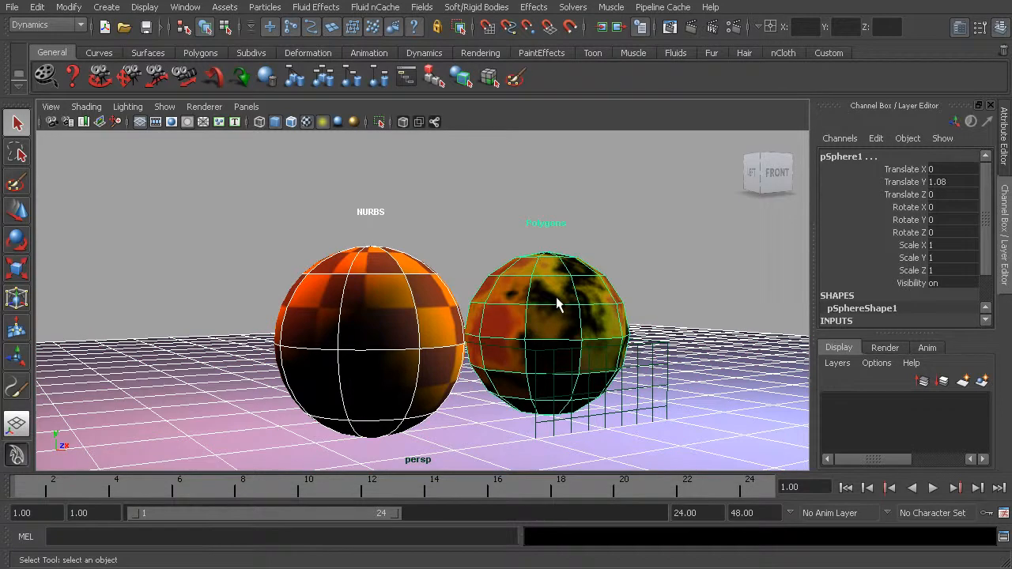
key(ctrl+z)
click(556, 297)
key(ctrl+z)
click(555, 293)
key(ctrl+z)
click(556, 293)
key(ctrl+z)
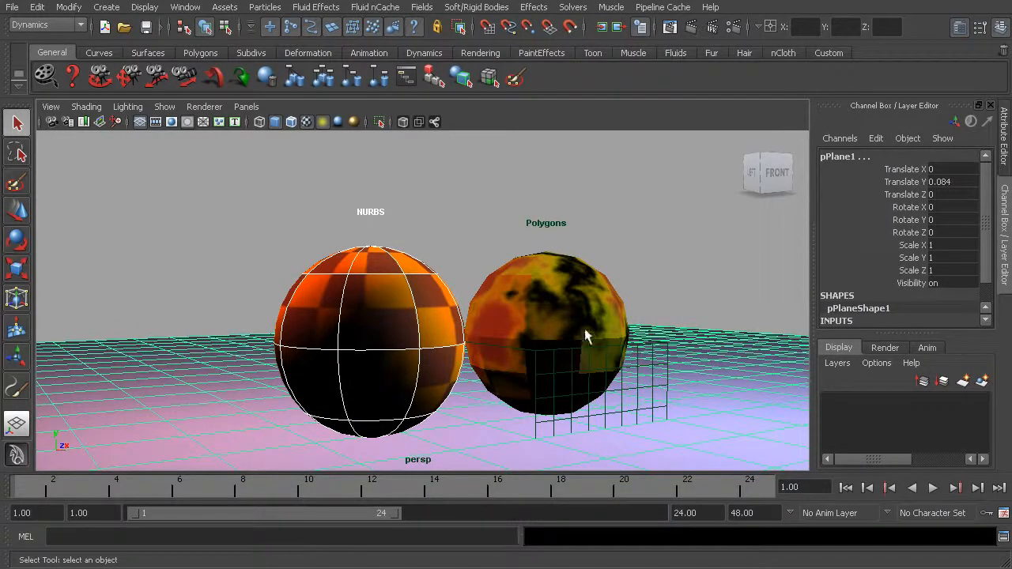
key(ctrl+z)
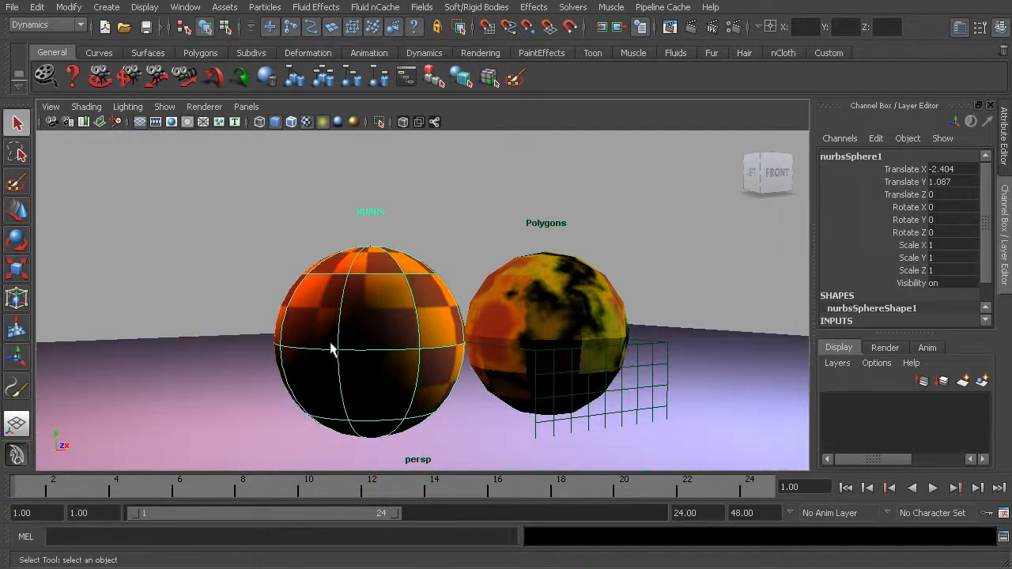
Step: Add the polygon sphere to the selection and toggle the selection of everything across both spheres with repeated marquees
click(525, 284)
drag(231, 278, 628, 448)
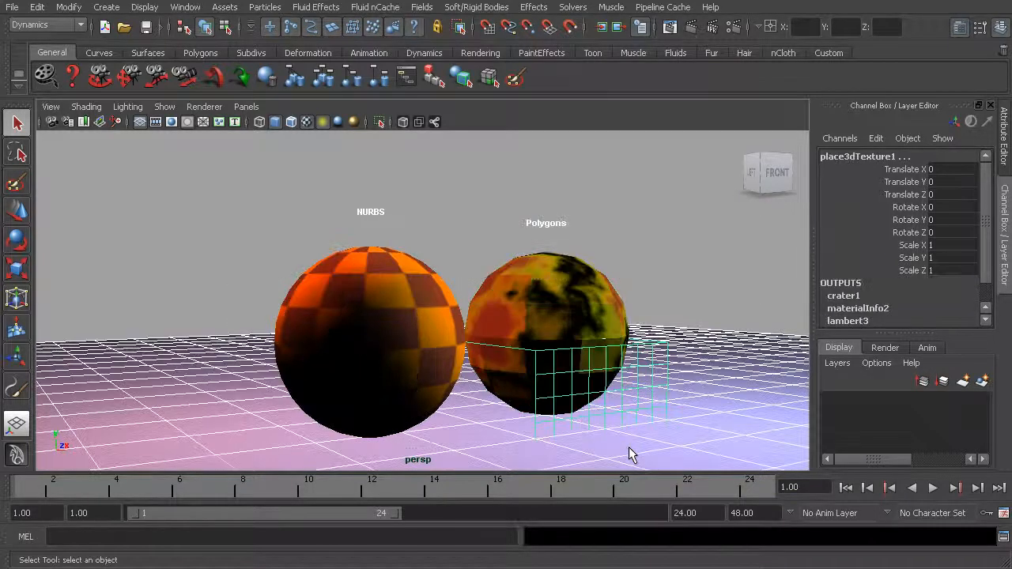
drag(238, 264, 670, 447)
drag(218, 276, 698, 457)
drag(214, 303, 626, 438)
shift+drag(218, 280, 640, 445)
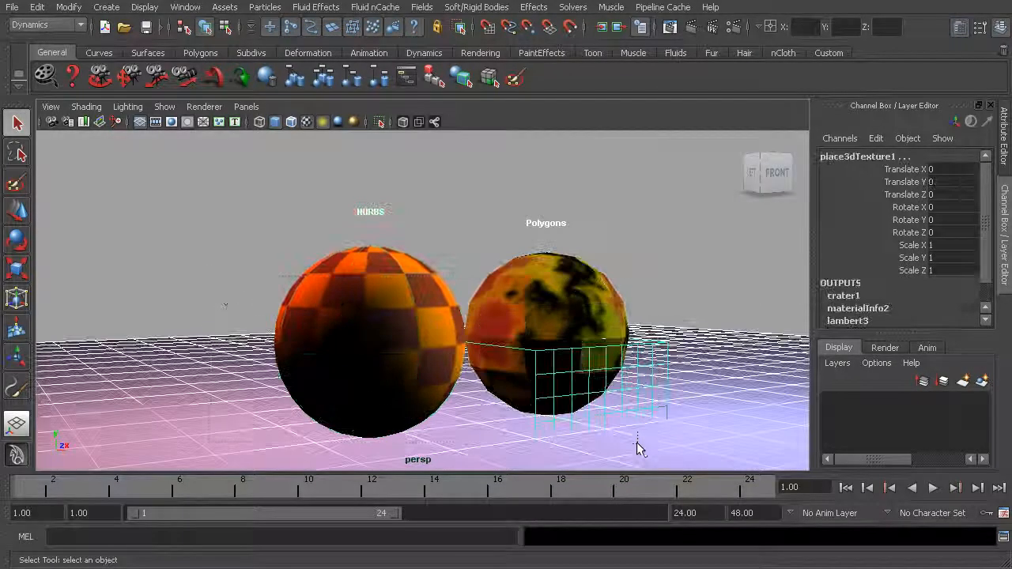
shift+drag(206, 284, 619, 437)
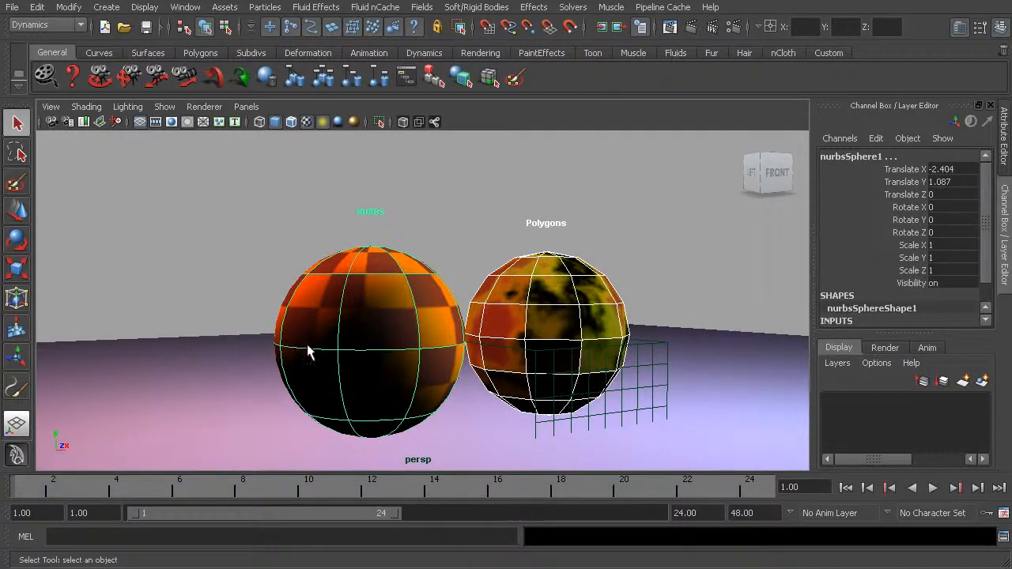
Step: Remove the NURBS sphere and the polygon sphere from the selection one after the other
shift+click(360, 305)
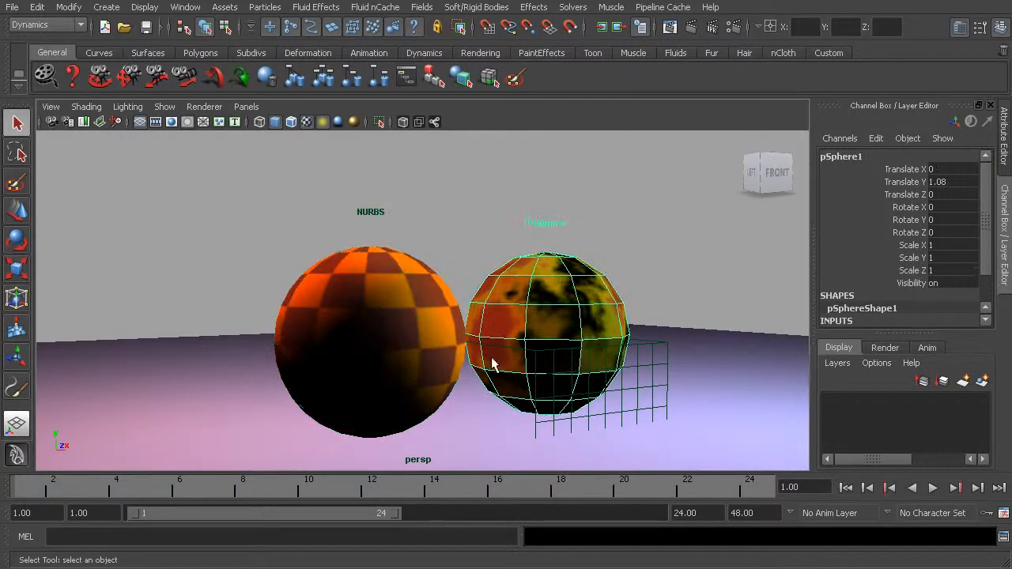
shift+click(513, 355)
drag(322, 277, 559, 384)
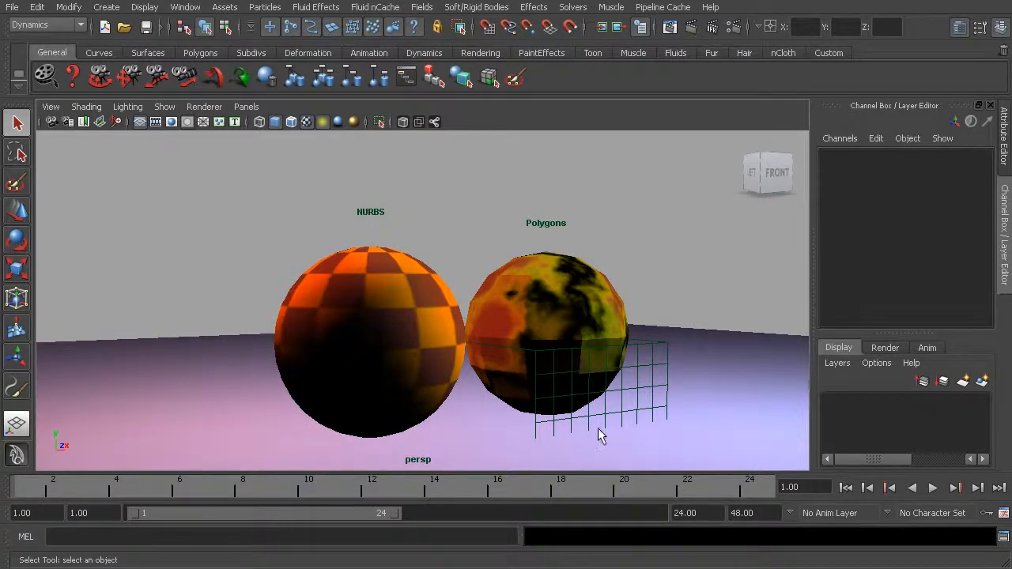
Step: Marquee repeatedly across both spheres in deselect-only mode to show that it only removes objects from the selection
drag(213, 278, 608, 416)
drag(281, 291, 608, 408)
drag(255, 306, 468, 370)
drag(228, 297, 602, 406)
drag(230, 291, 655, 441)
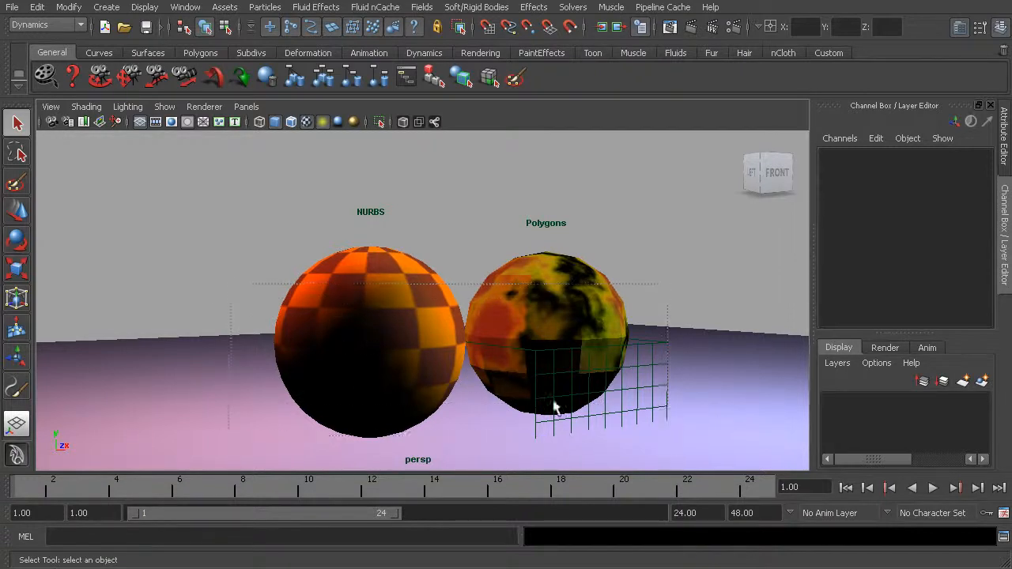
drag(215, 278, 689, 435)
drag(241, 305, 639, 406)
drag(224, 282, 586, 406)
drag(321, 309, 562, 387)
drag(325, 308, 566, 389)
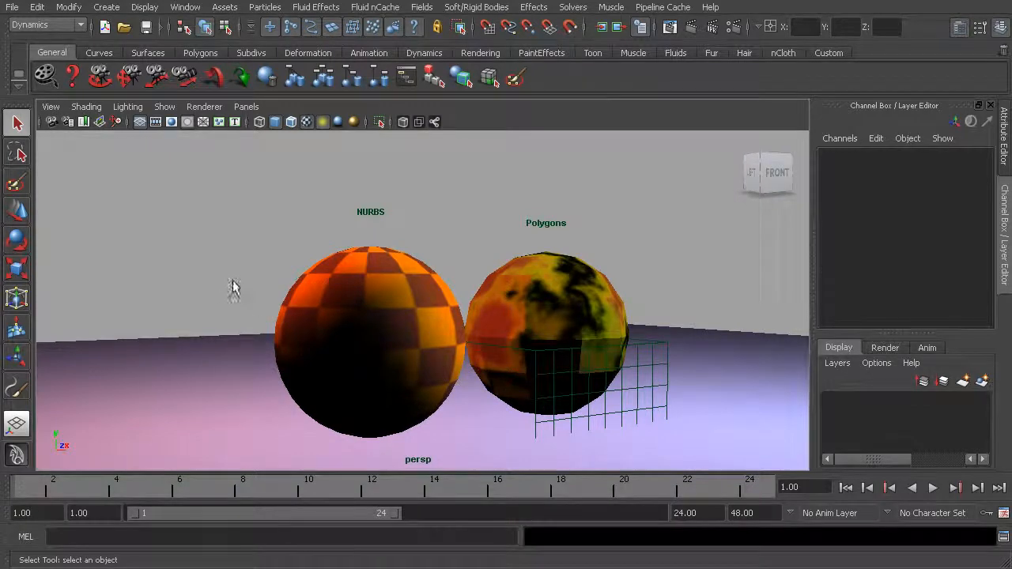
Step: Marquee repeatedly across both spheres and the ground plane in add-only mode to select all of them
drag(215, 276, 645, 431)
drag(204, 261, 674, 414)
drag(193, 270, 622, 387)
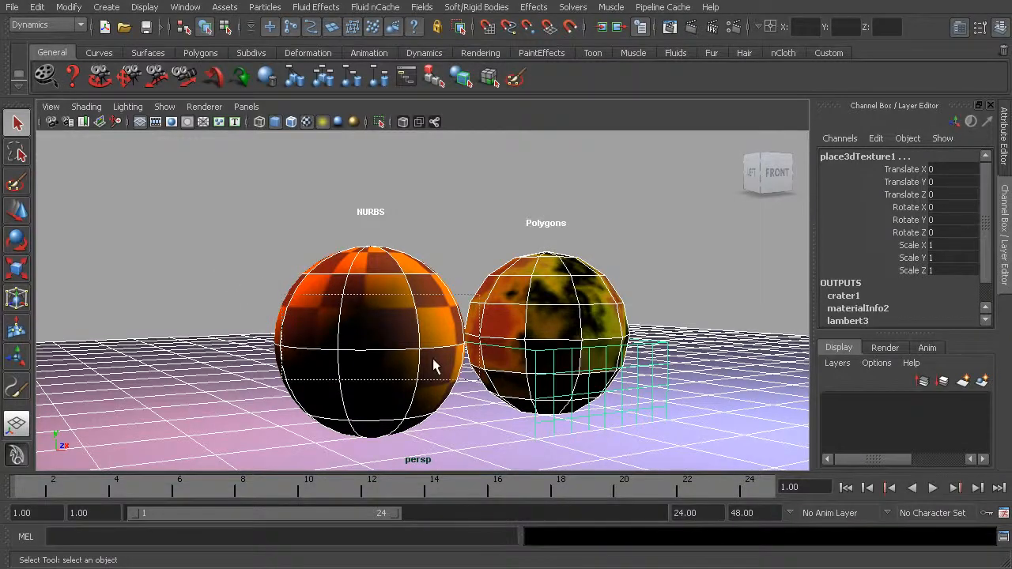
drag(232, 269, 700, 437)
drag(253, 269, 672, 424)
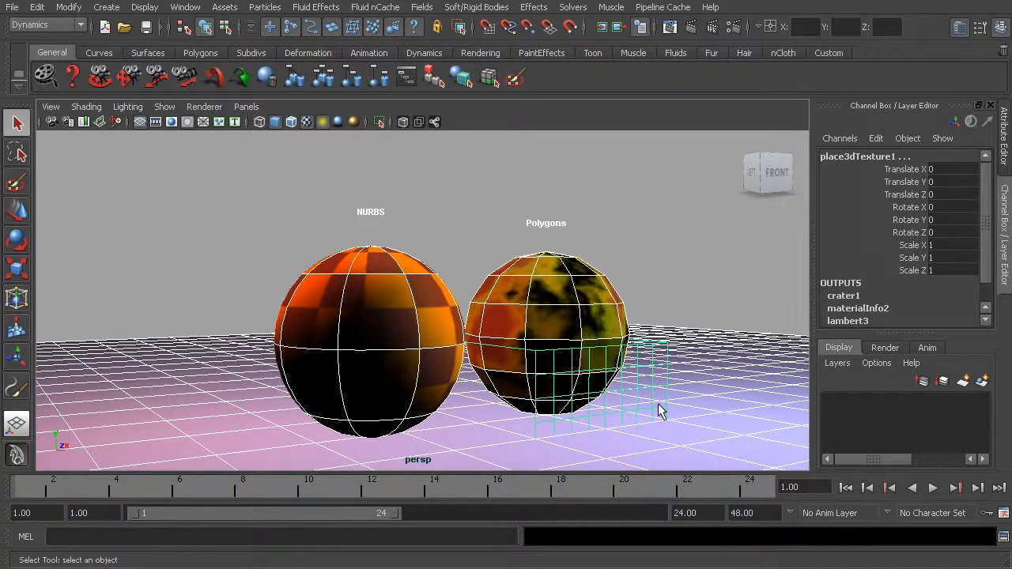
Step: Clear the selection and select the NURBS sphere and the polygon sphere individually
click(440, 226)
click(419, 336)
click(529, 311)
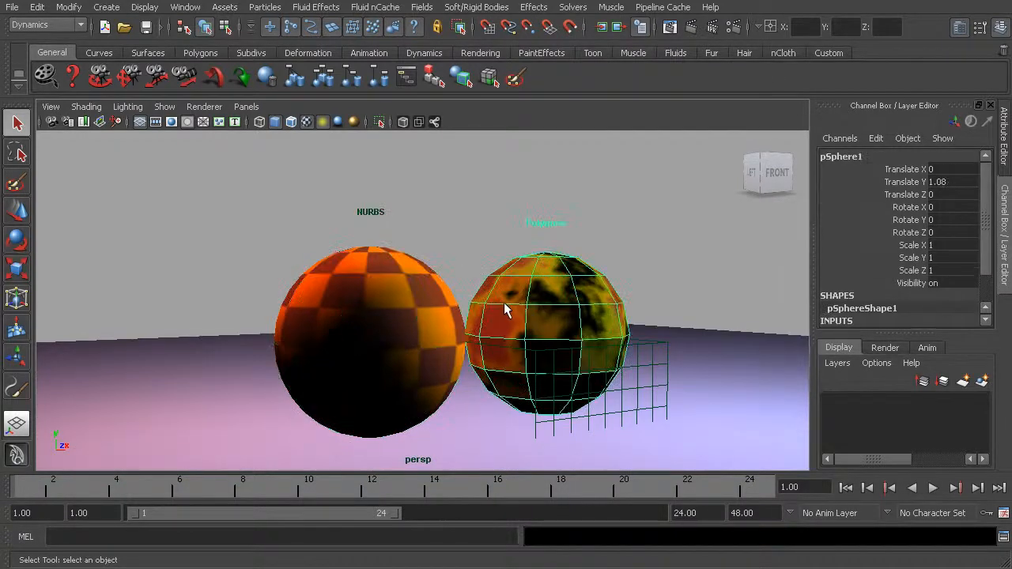
Step: Cycle the view through wireframe, smooth-shaded, textured, and scene-lit display, and finish in textured display without scene lights
key(4)
key(5)
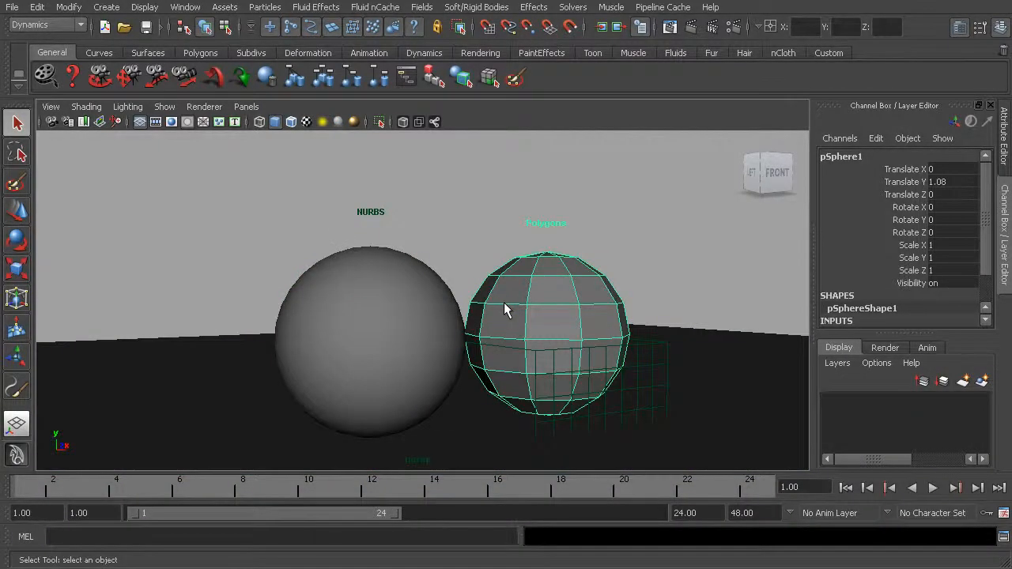
key(6)
key(7)
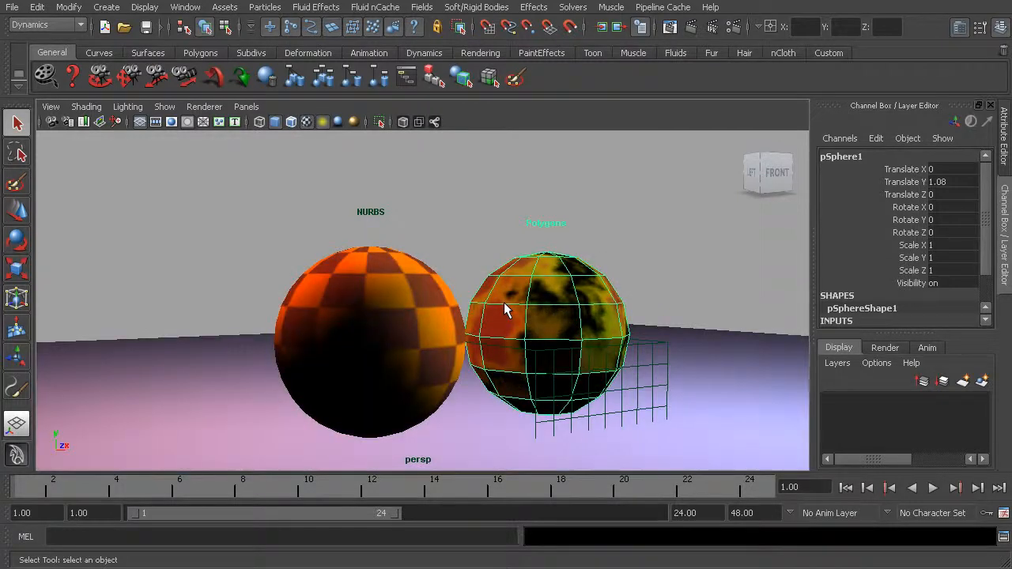
key(5)
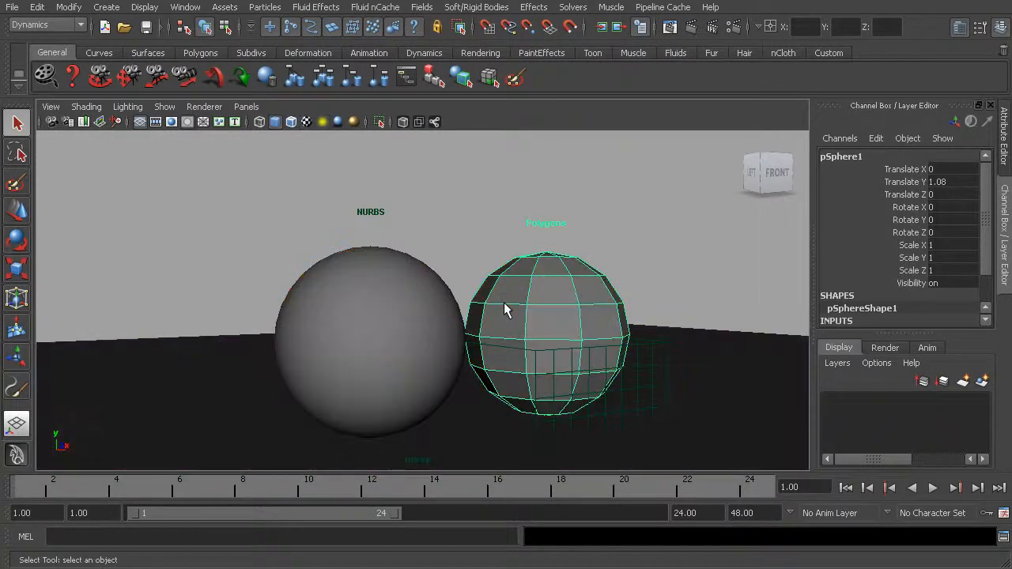
key(6)
Step: Alternately select the NURBS and polygon spheres in textured display, and select both spheres together with the ground plane
alt+drag(490, 330, 414, 332)
click(328, 287)
click(504, 286)
click(328, 283)
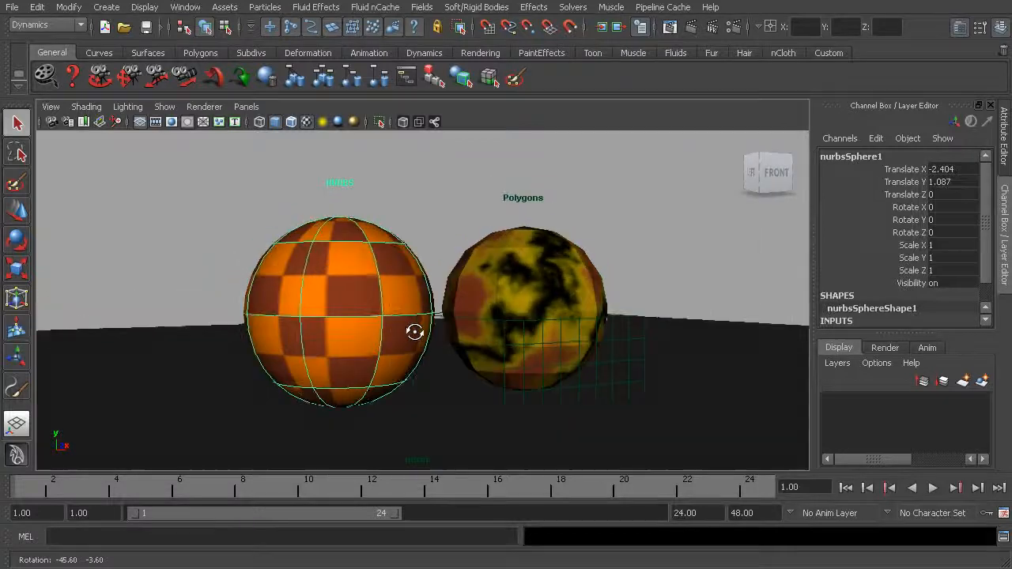
shift+click(517, 280)
shift+click(721, 373)
mouse_move(679, 362)
alt+mouse_down()
mouse_move(661, 351)
mouse_move(669, 358)
alt+mouse_up()
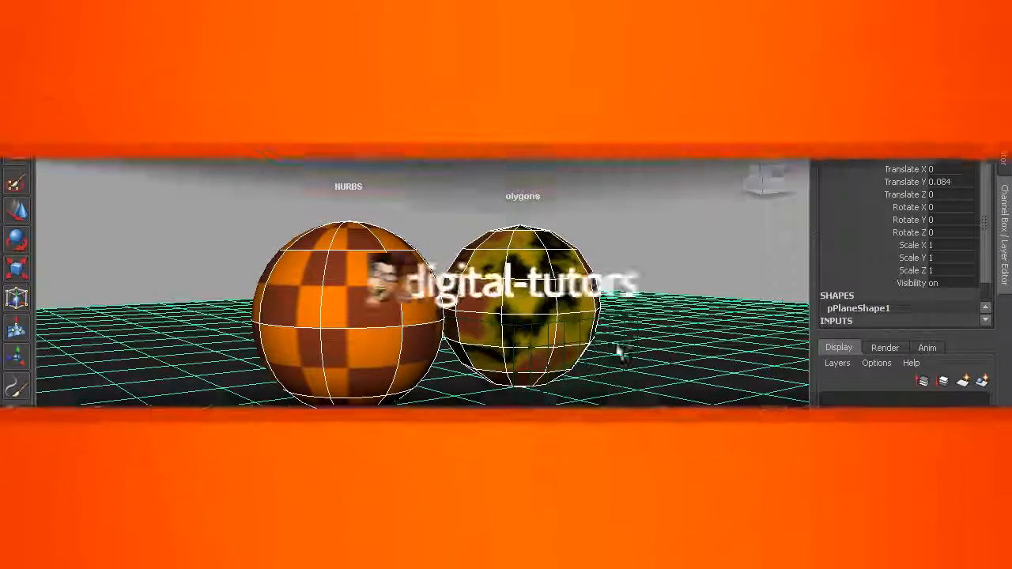